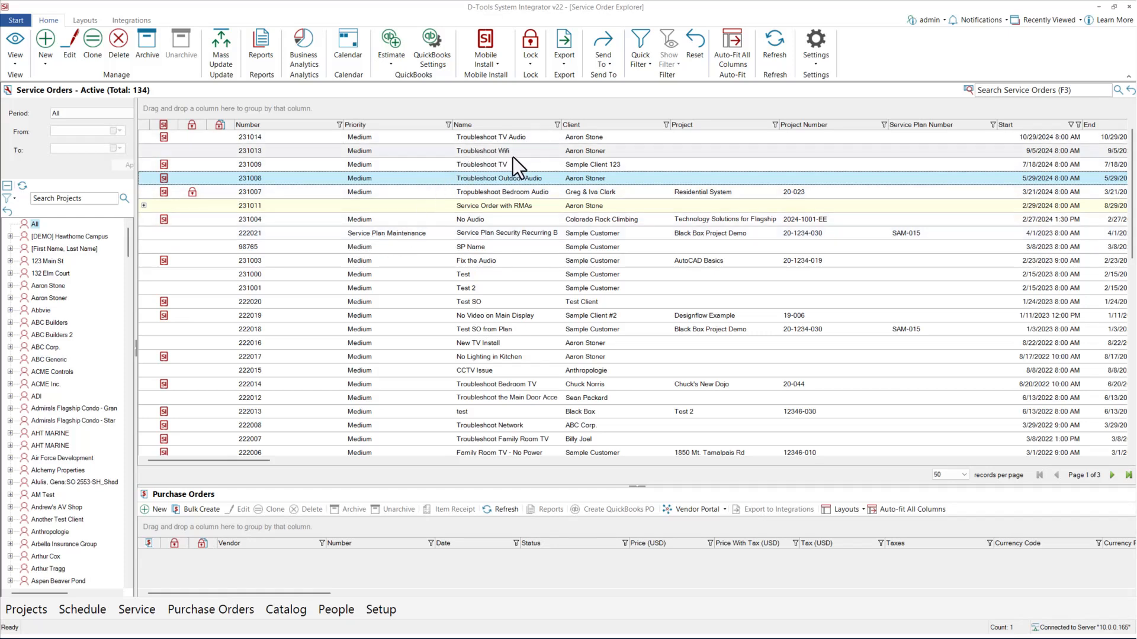
Open the Troubleshoot Outdoor Audio service order and examine its name, description and available status options
double_click(433, 180)
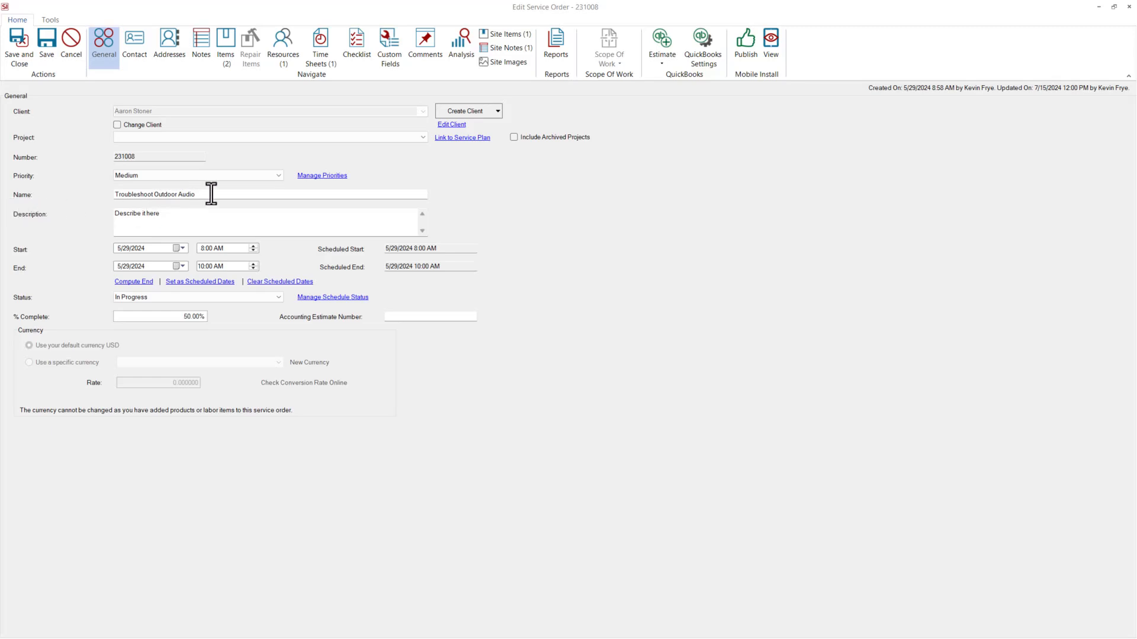
left_click_drag(211, 193, 69, 190)
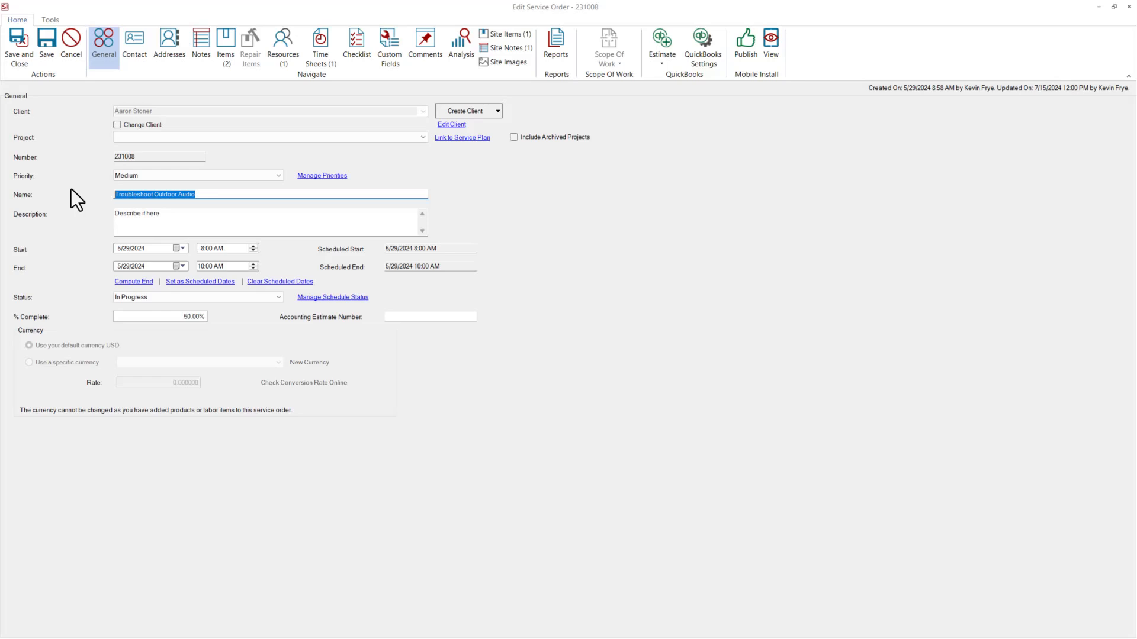
left_click(168, 219)
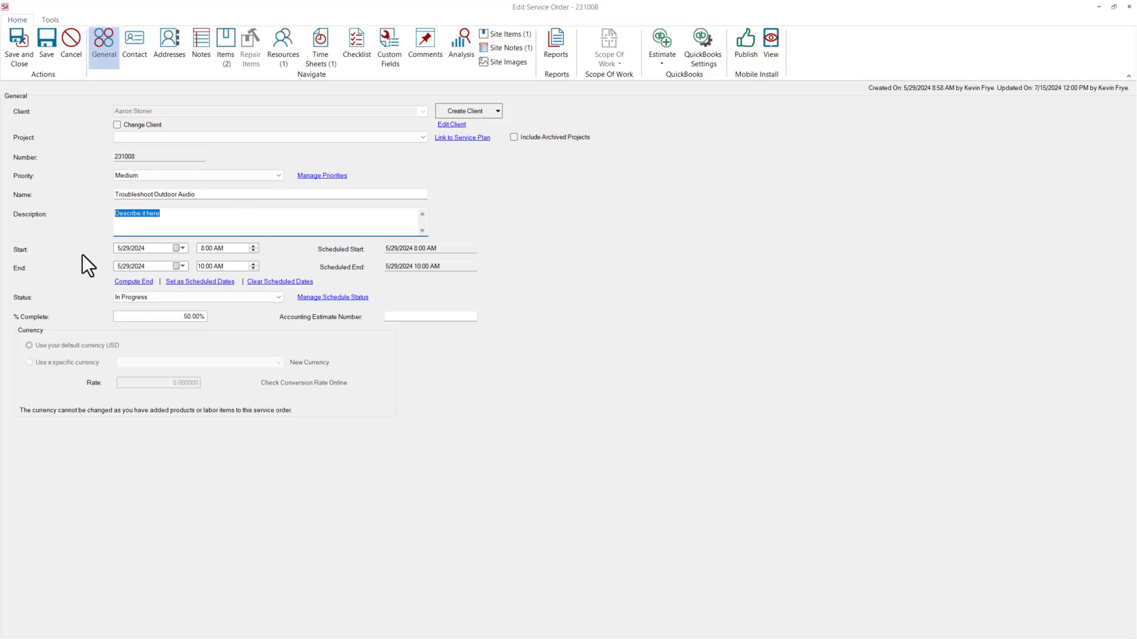
left_click(278, 298)
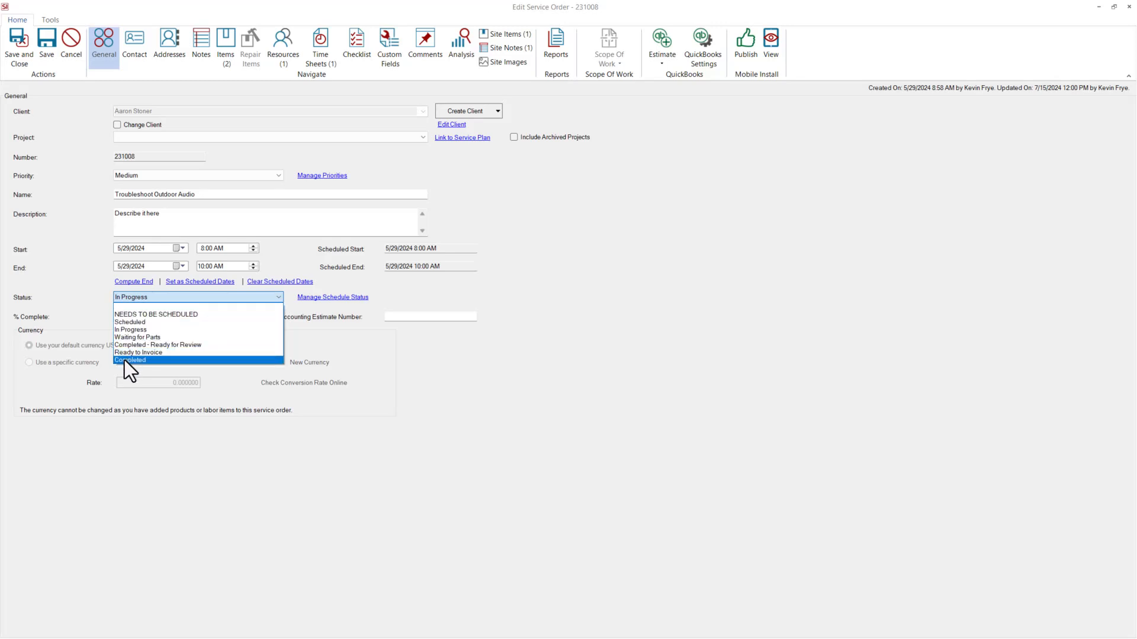
left_click(335, 307)
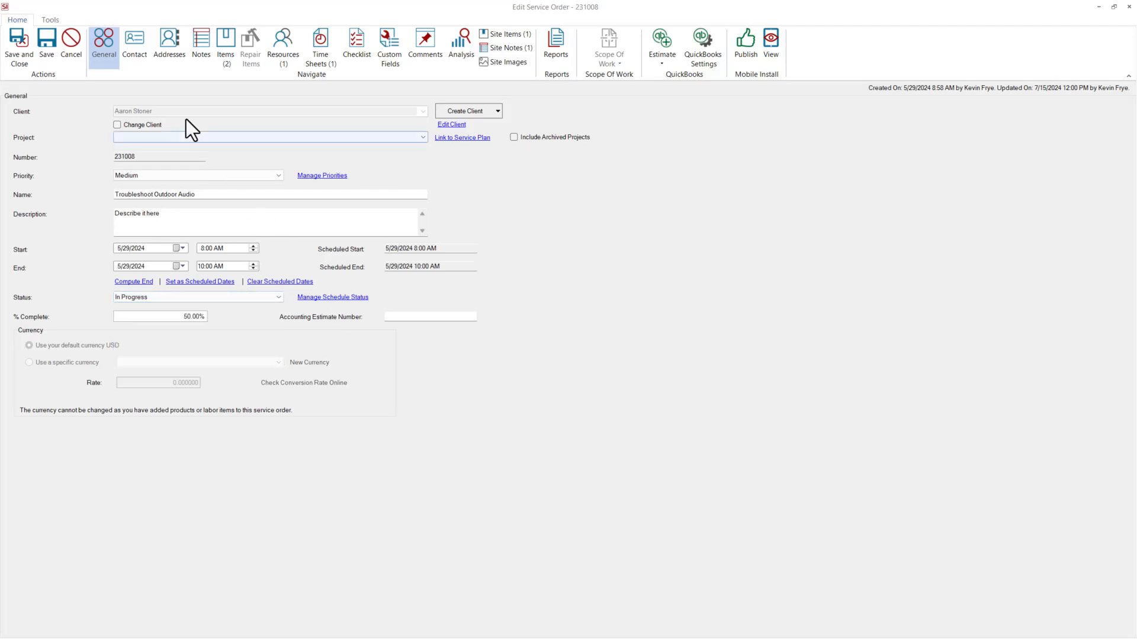
Review the service order's contact details, billing and site addresses, and notes
left_click(134, 53)
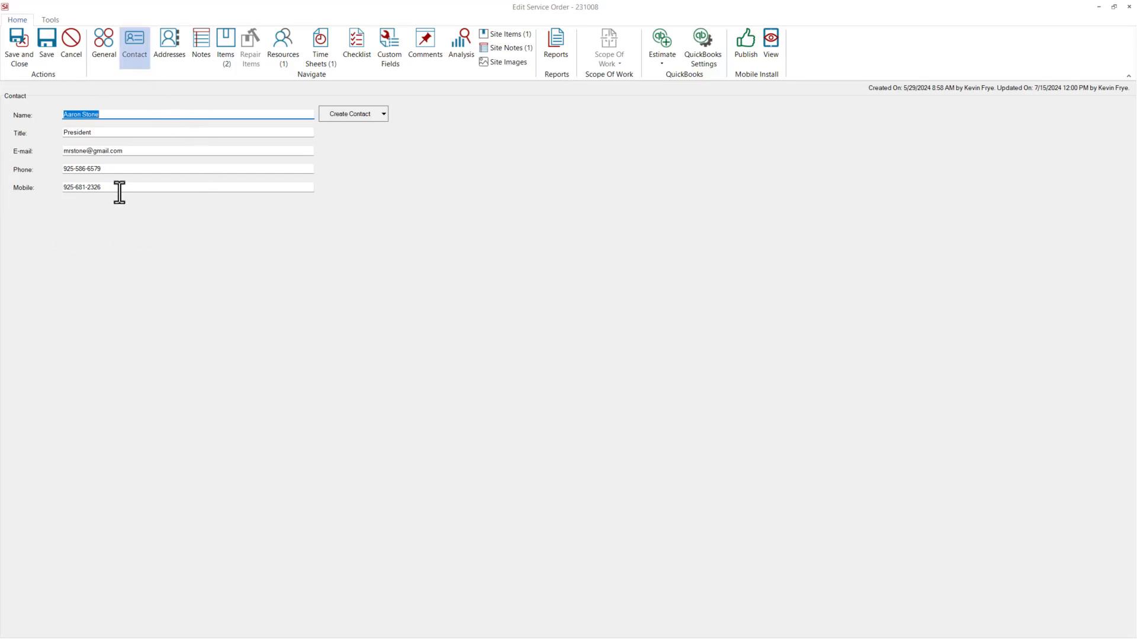
left_click(174, 54)
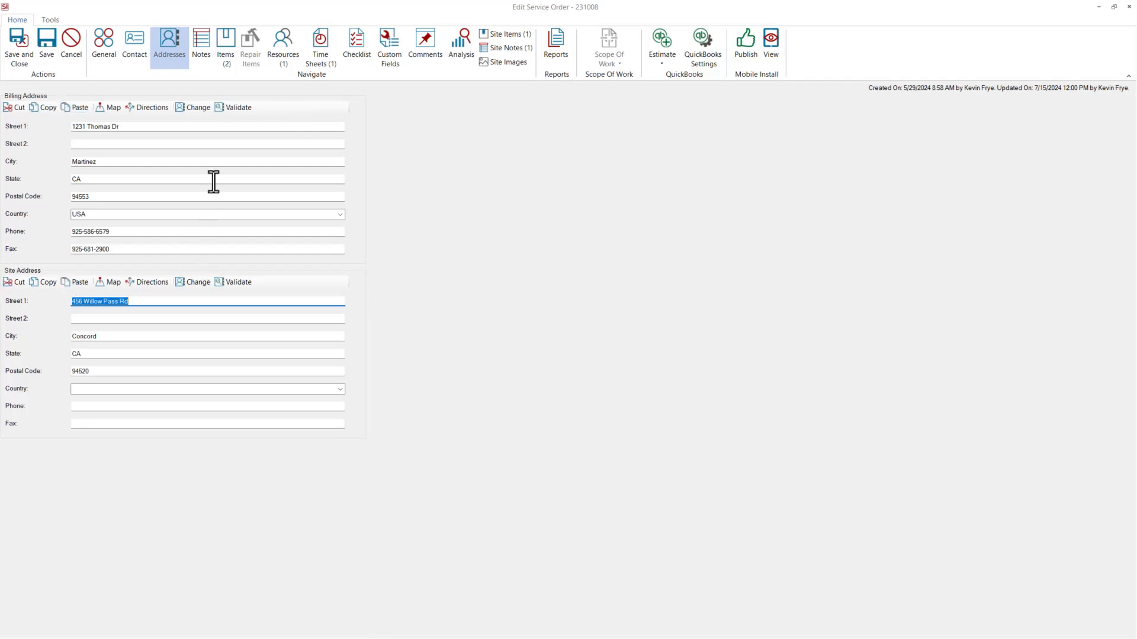
left_click(200, 50)
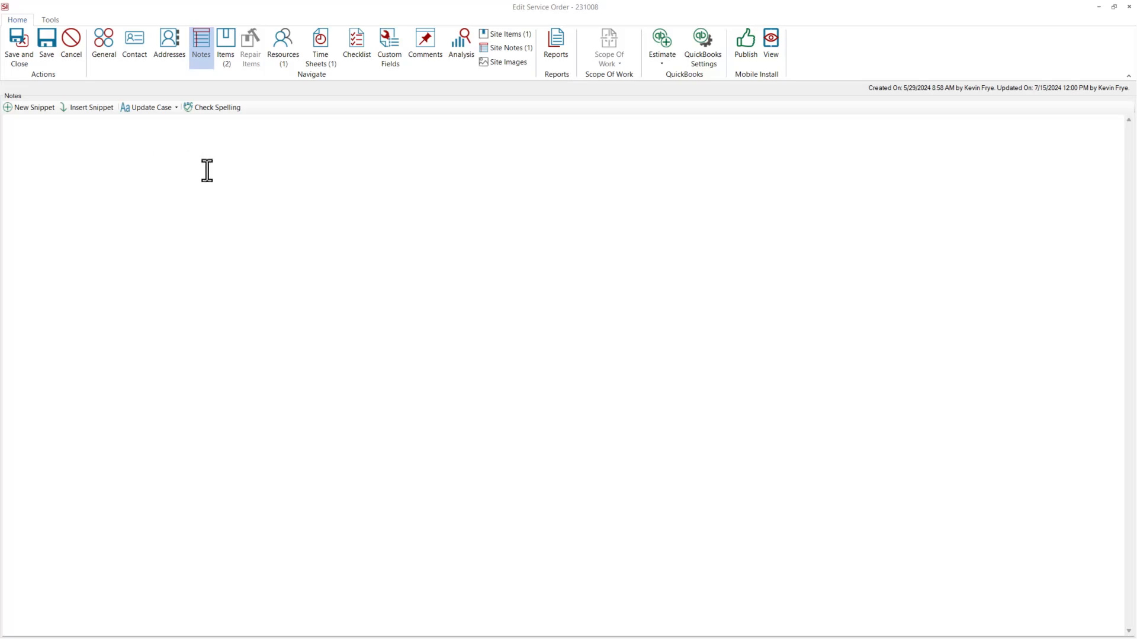
Examine the order's labor items and products, viewing the catalog for adding each without adding anything
left_click(225, 44)
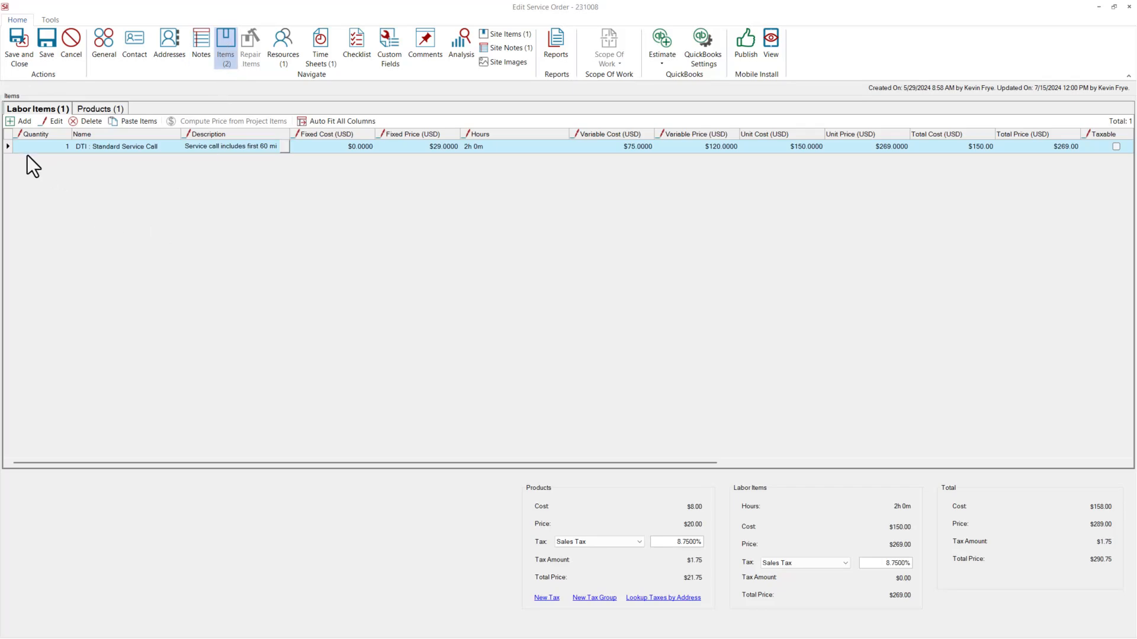
left_click(20, 121)
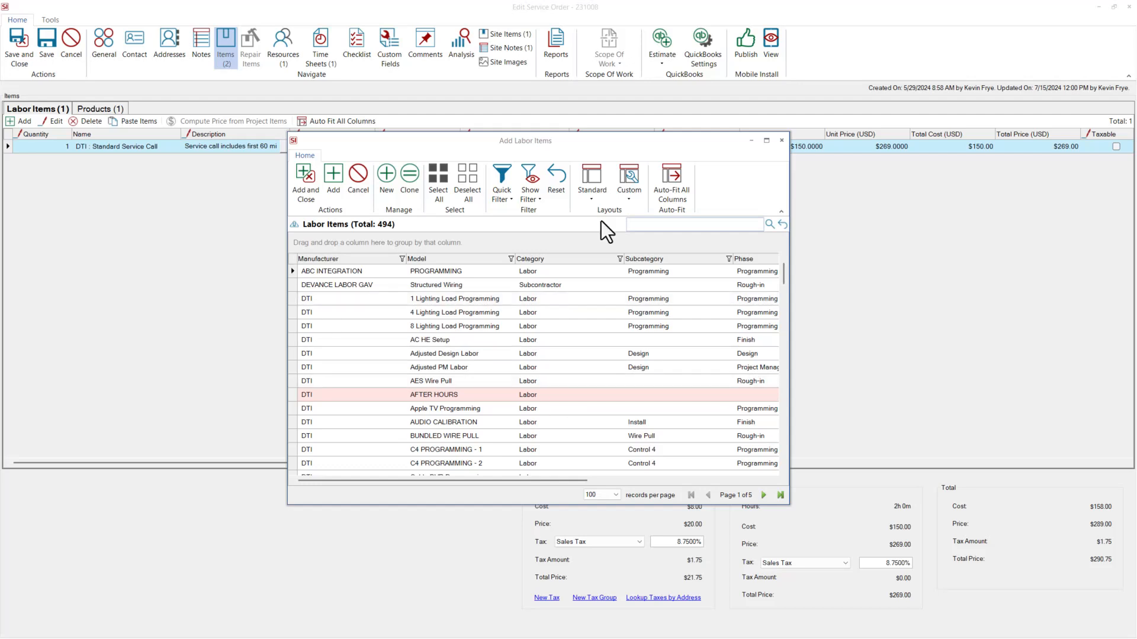
left_click(363, 190)
left_click(102, 111)
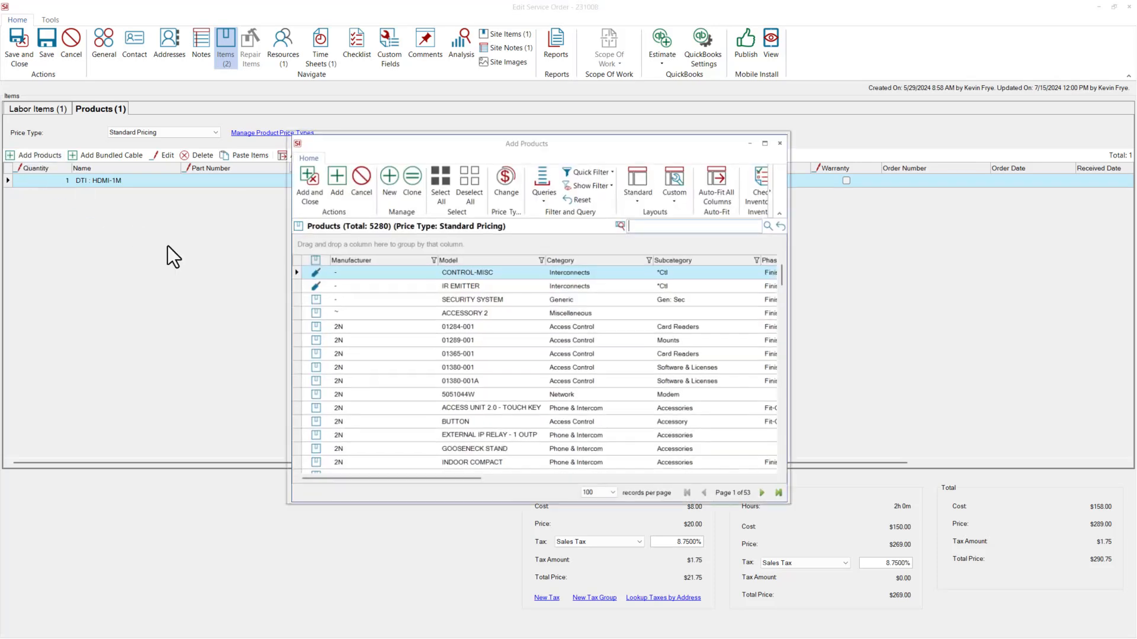
key("Escape")
Review the order's assignable resources, estimated hours and time sheets, and close the order without saving
left_click(288, 46)
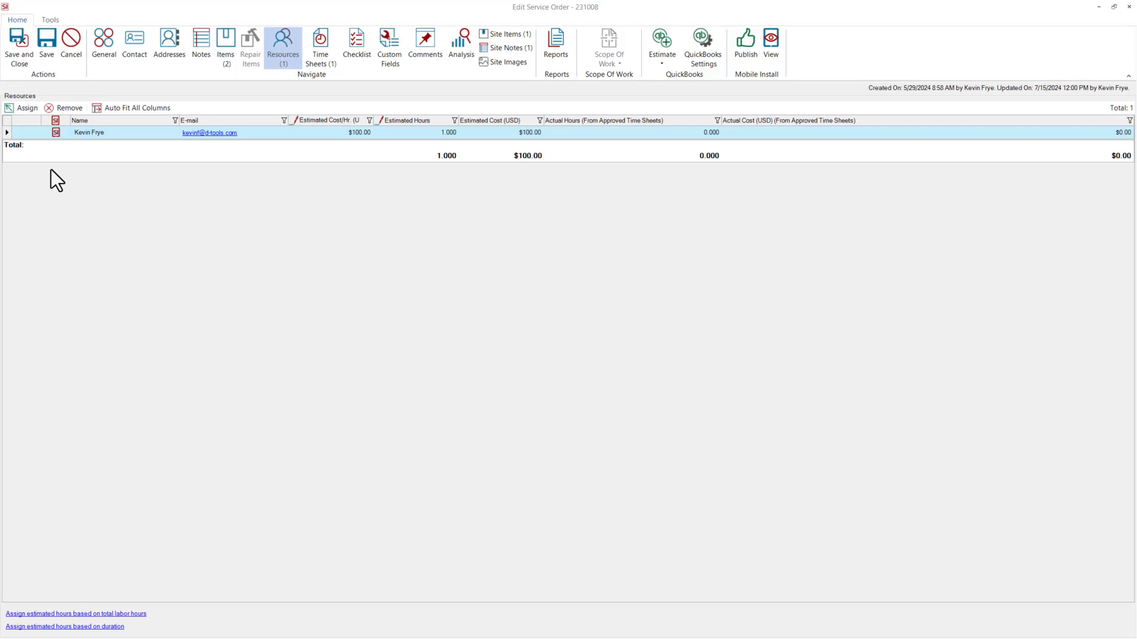
left_click(23, 108)
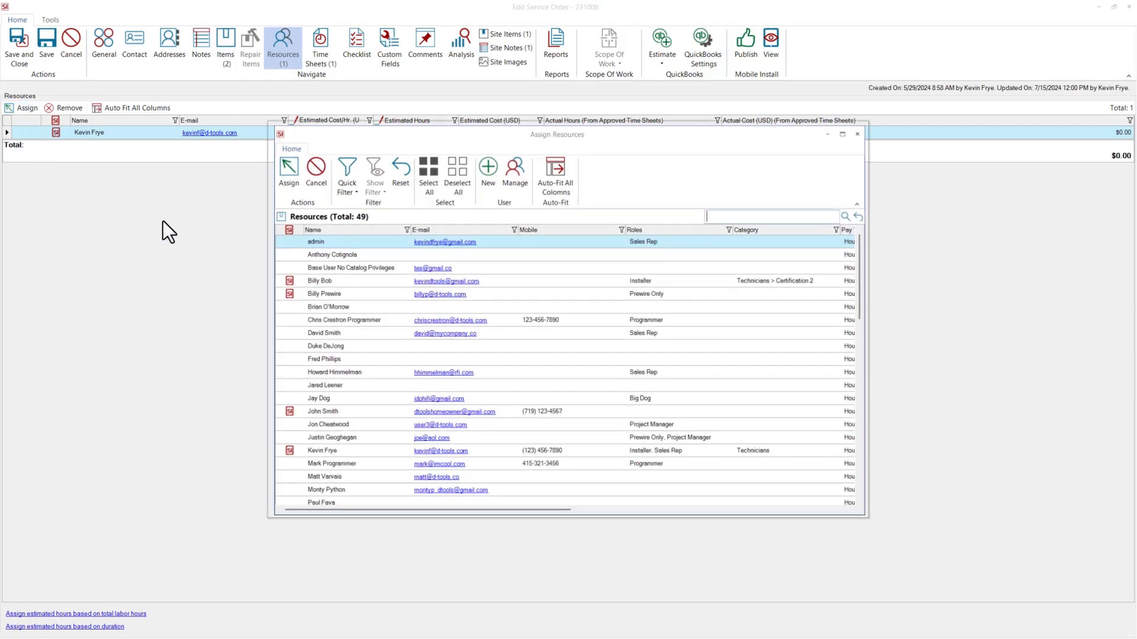
left_click(319, 173)
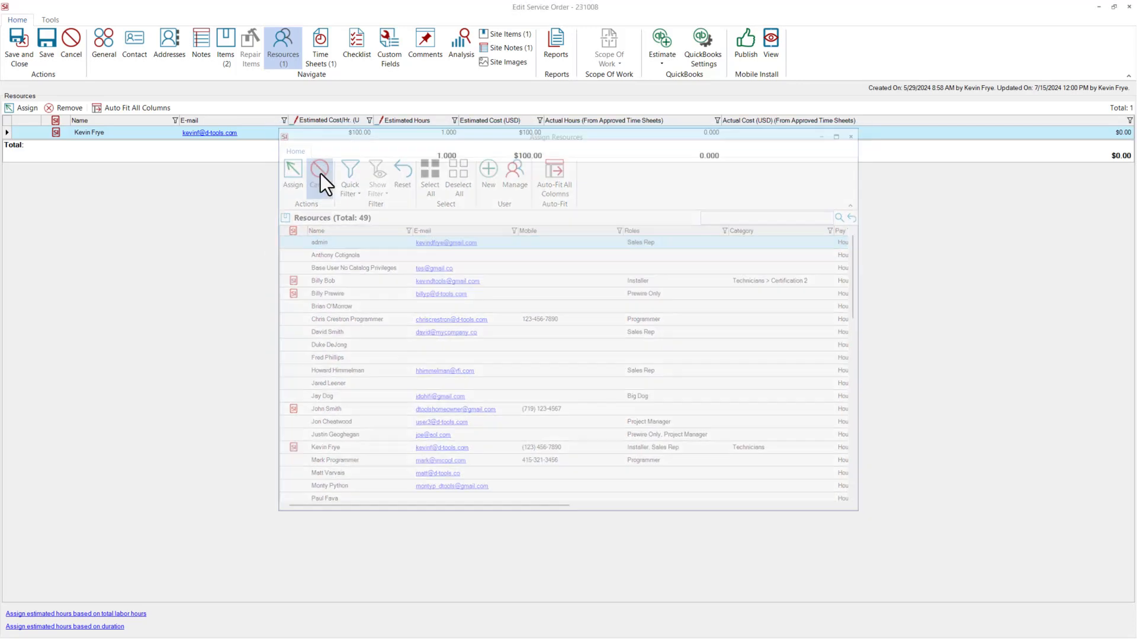
left_click(411, 134)
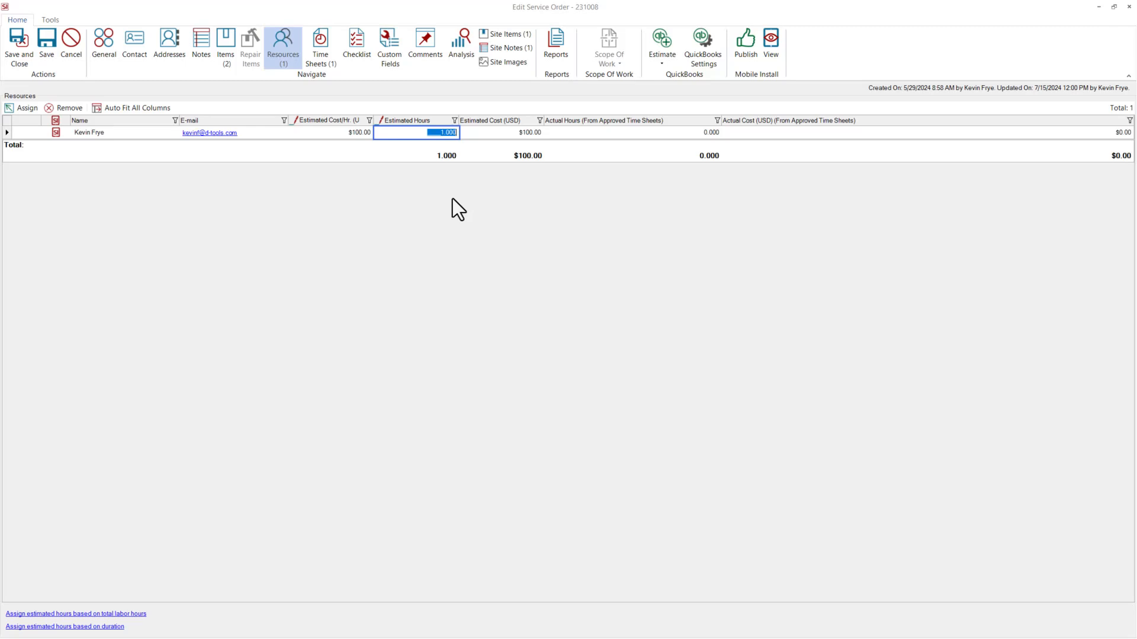
left_click(327, 47)
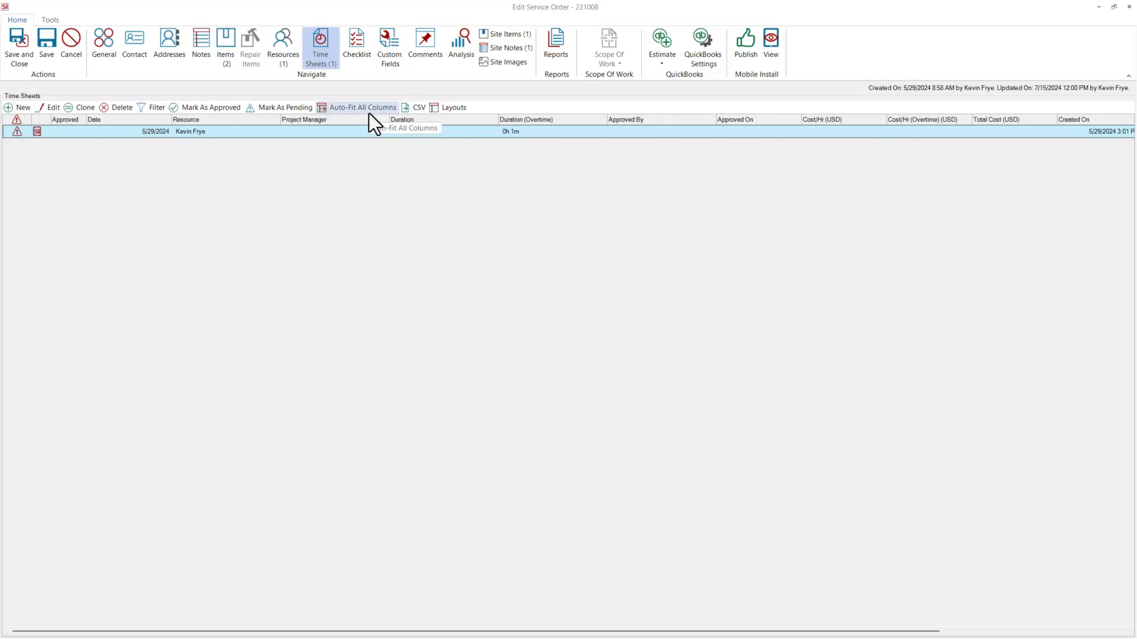
left_click(71, 51)
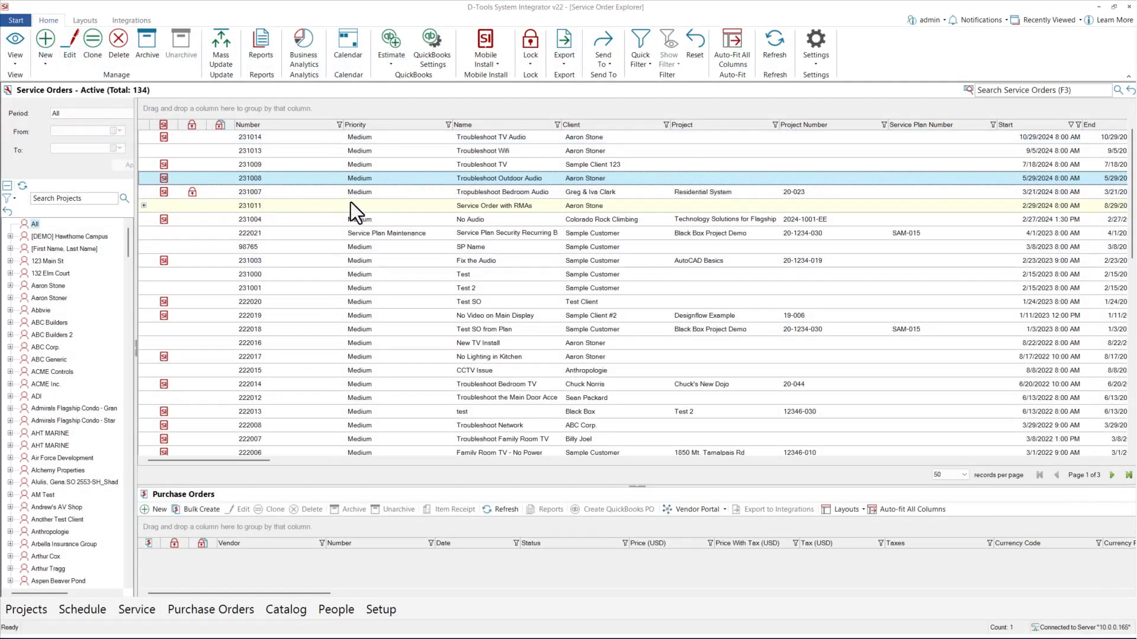
Create a new service order for the client Sample Customer
left_click(45, 42)
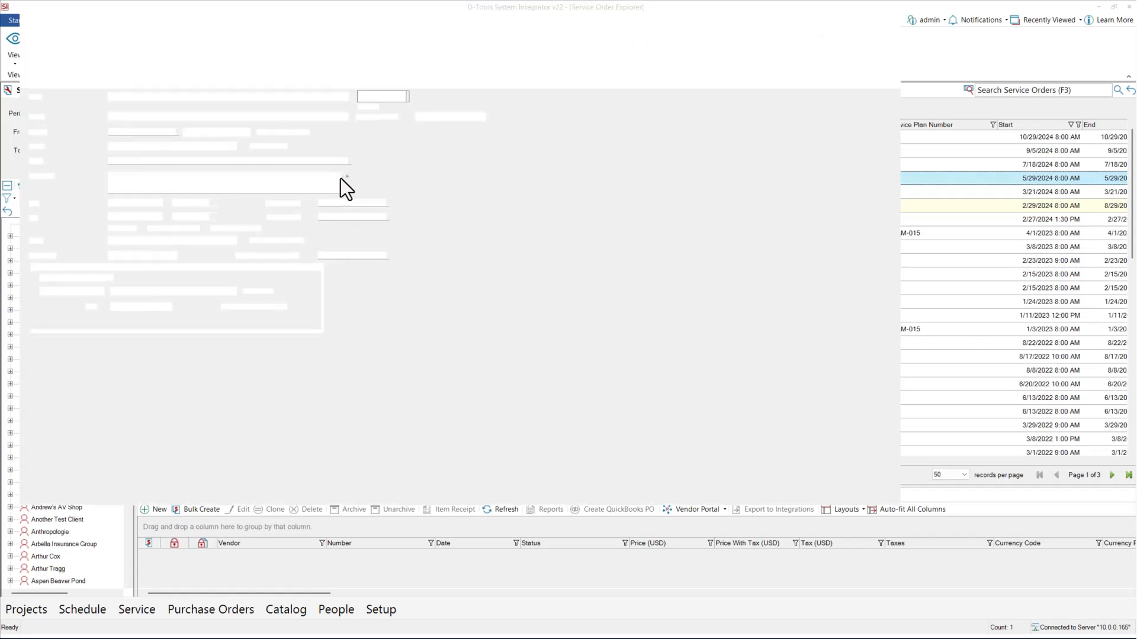
left_click(424, 112)
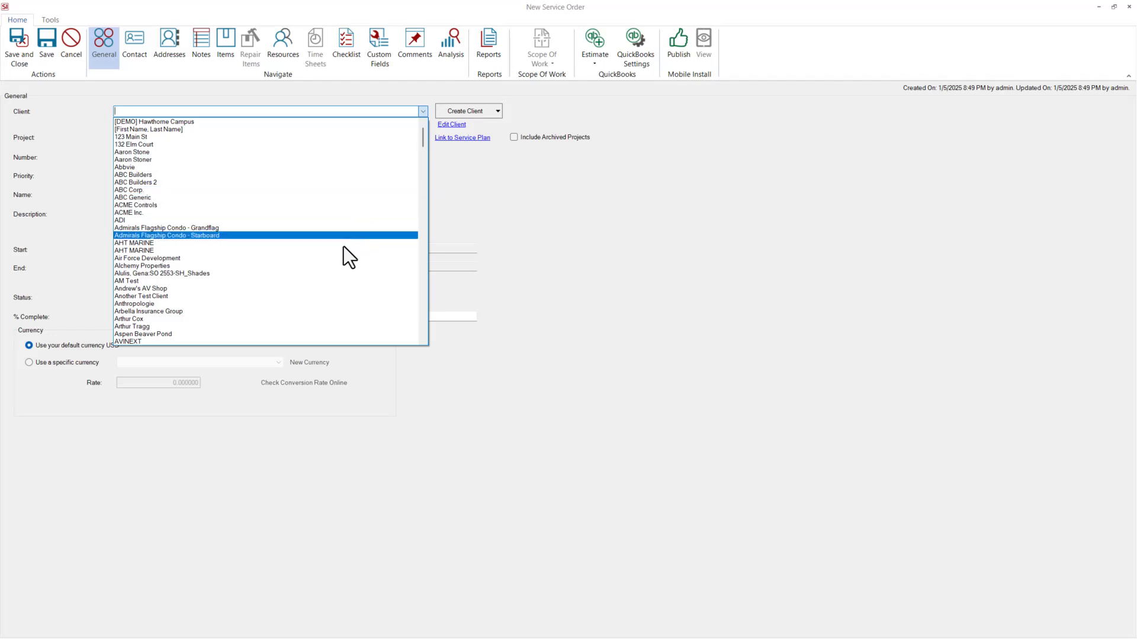
left_click(287, 166)
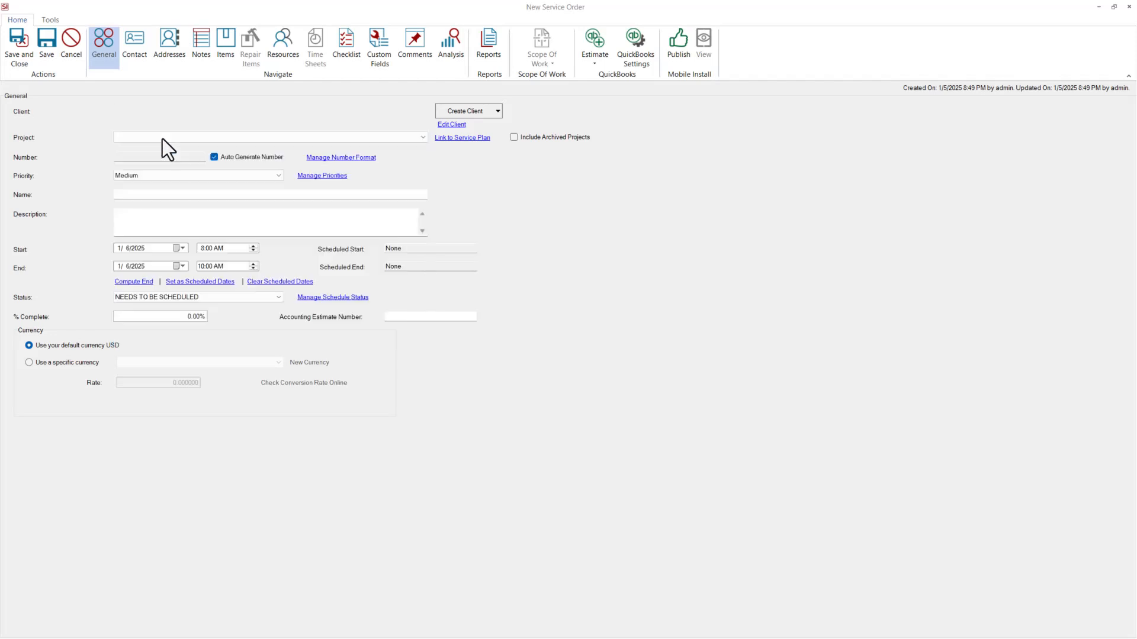
Name the service order "Demo SO" and enter the description "What the cuystomer said"
left_click(137, 194)
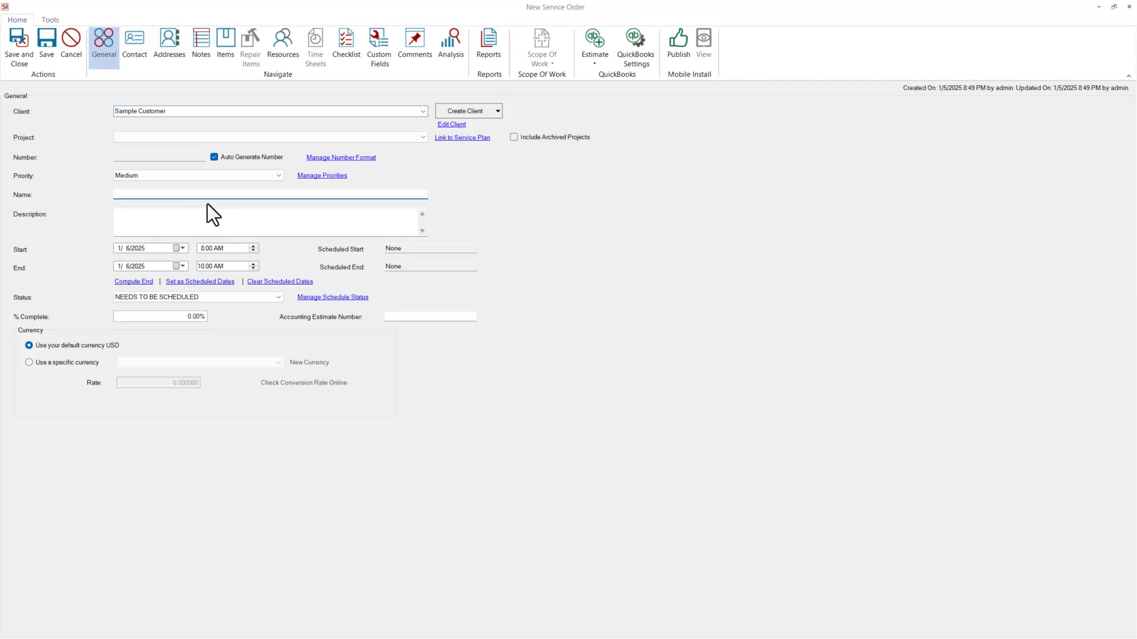
type("Demo SO")
left_click(185, 218)
type("Wh")
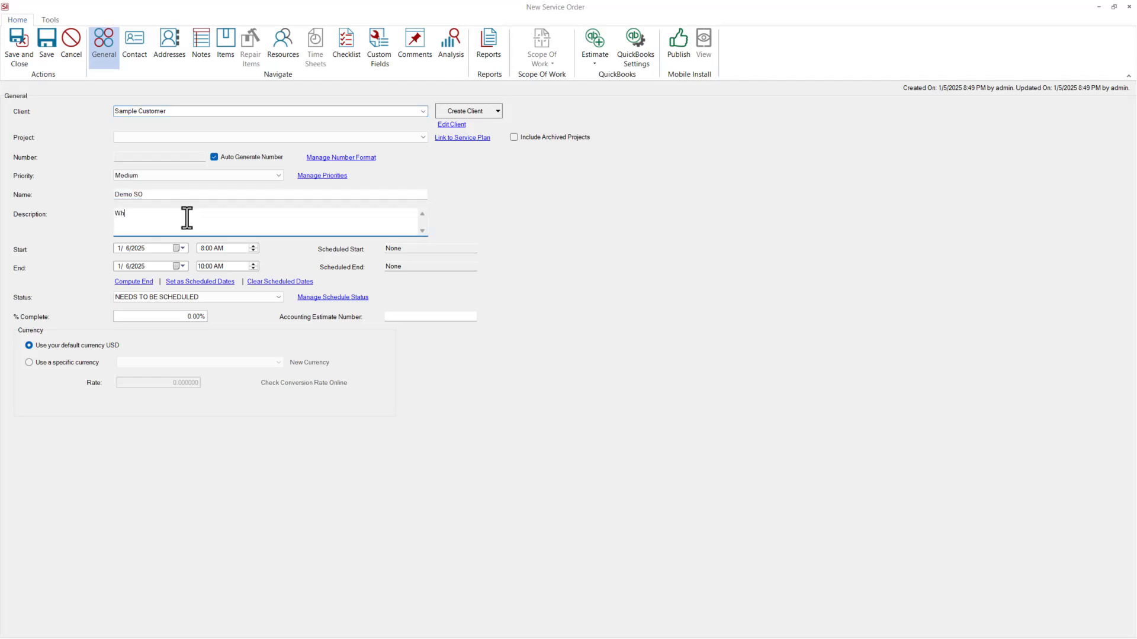
type("at the cuystomer said")
Set the service order's start date to 1/8/2025 and its status to Scheduled
left_click(181, 248)
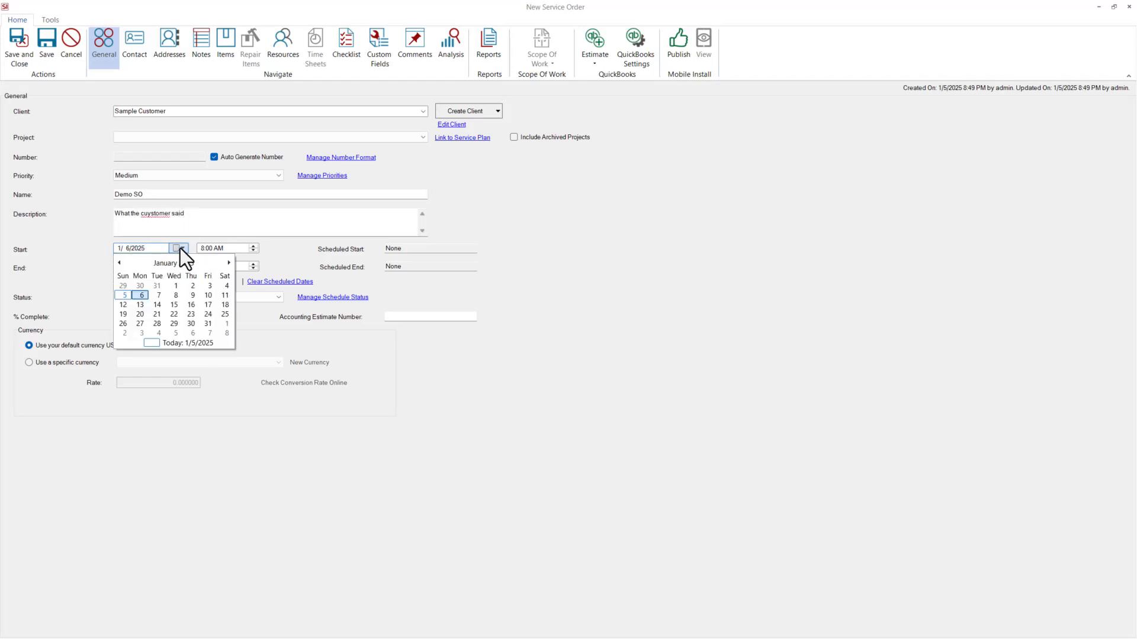
left_click(175, 296)
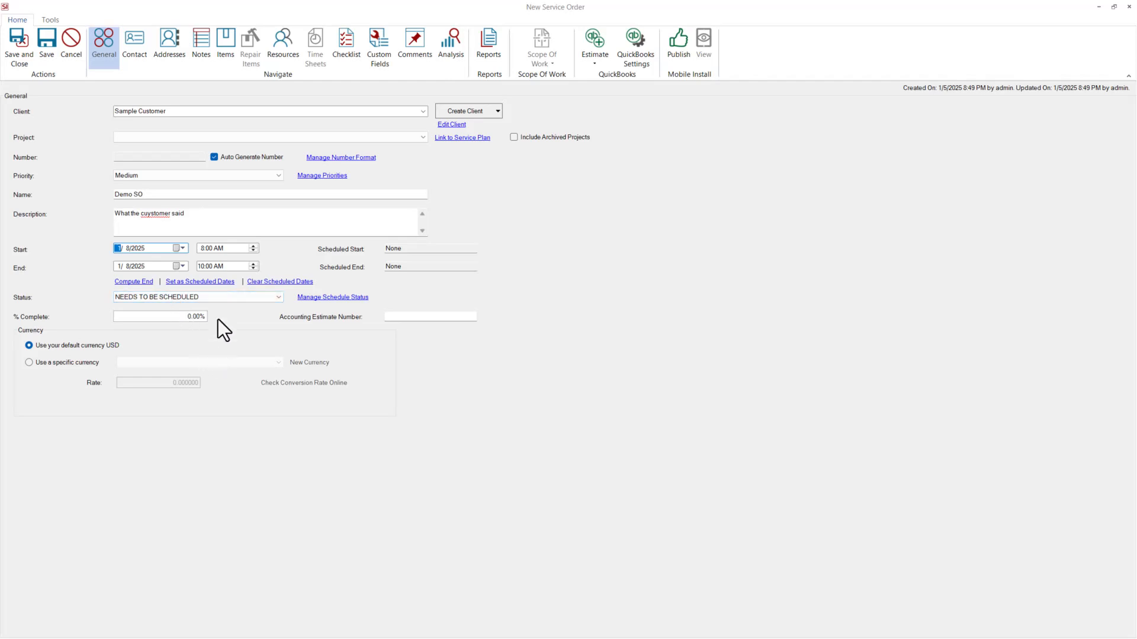
left_click(213, 298)
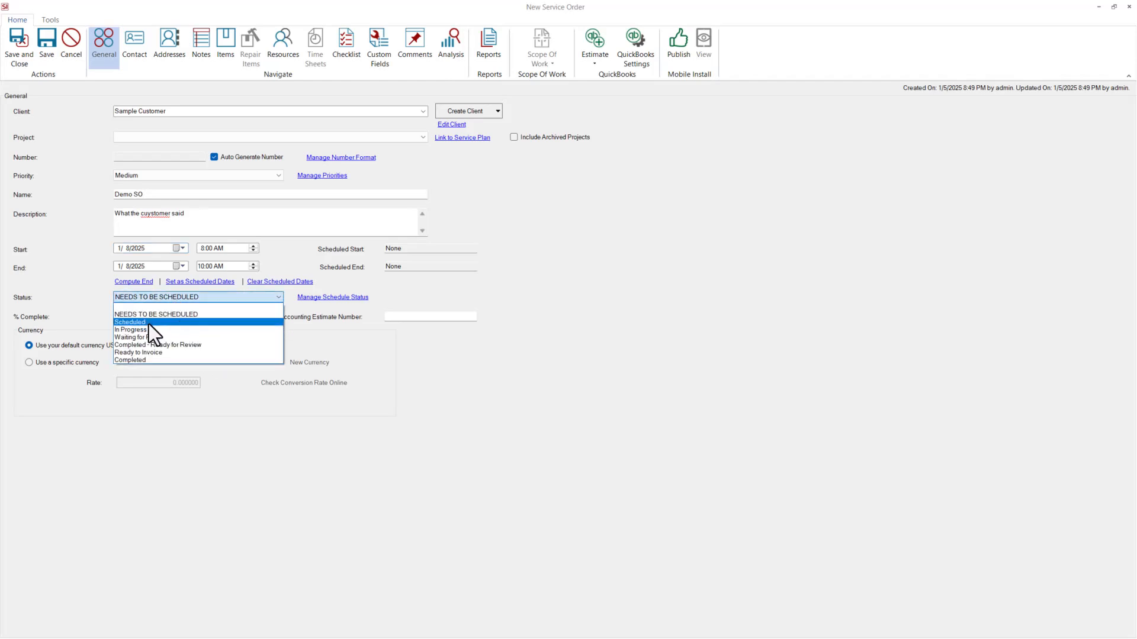
left_click(148, 325)
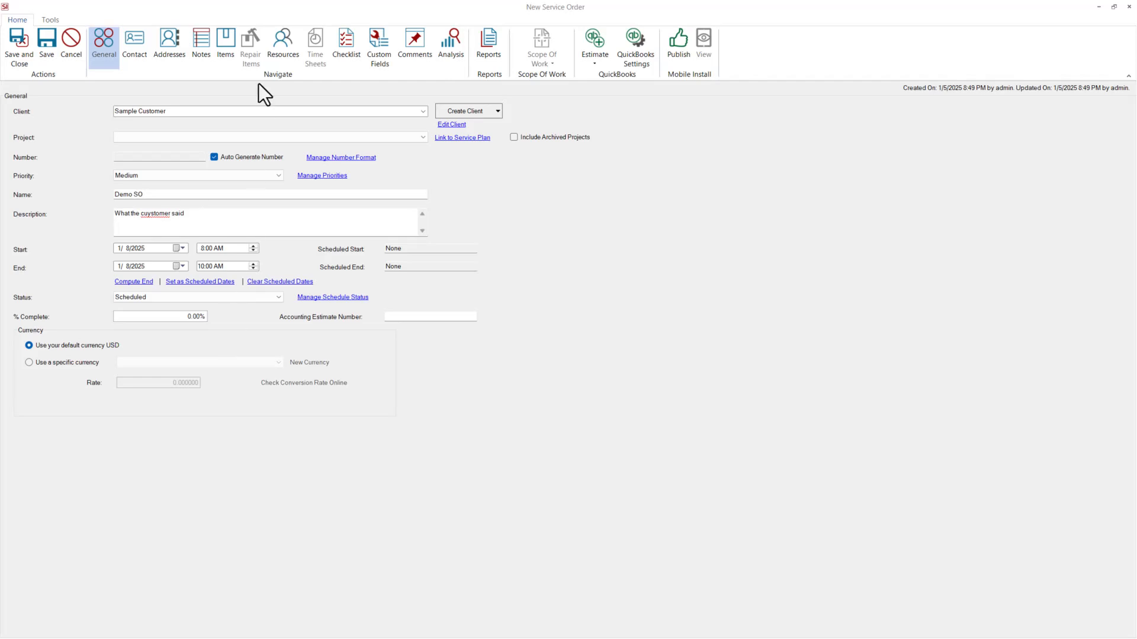
Assign one resource to the service order and set that resource's estimated hours to 3
left_click(277, 51)
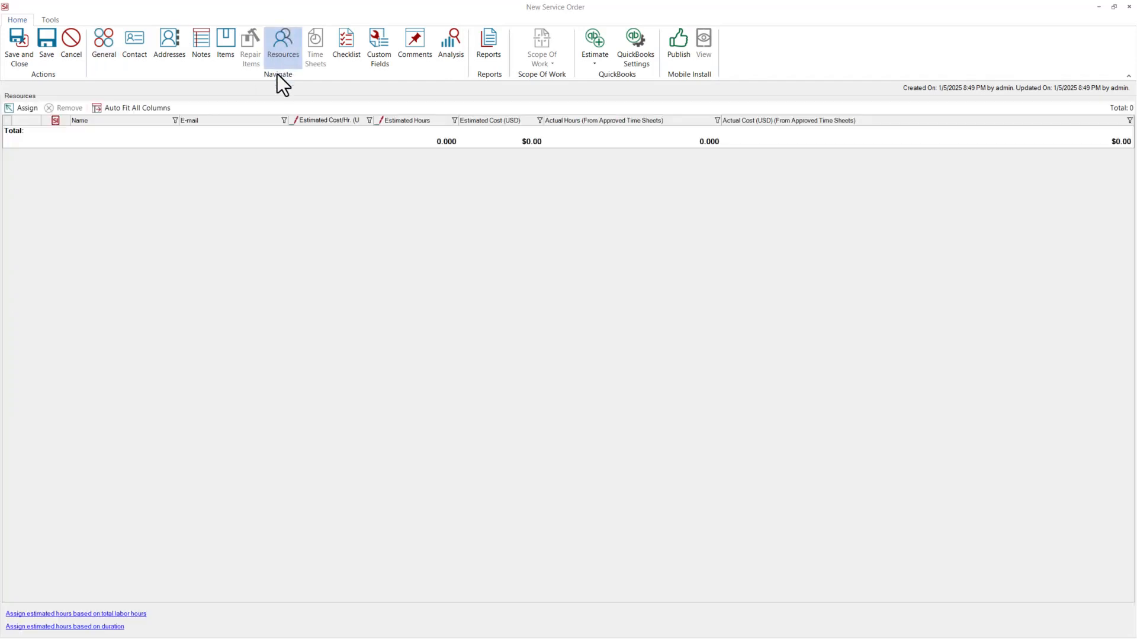
left_click(21, 110)
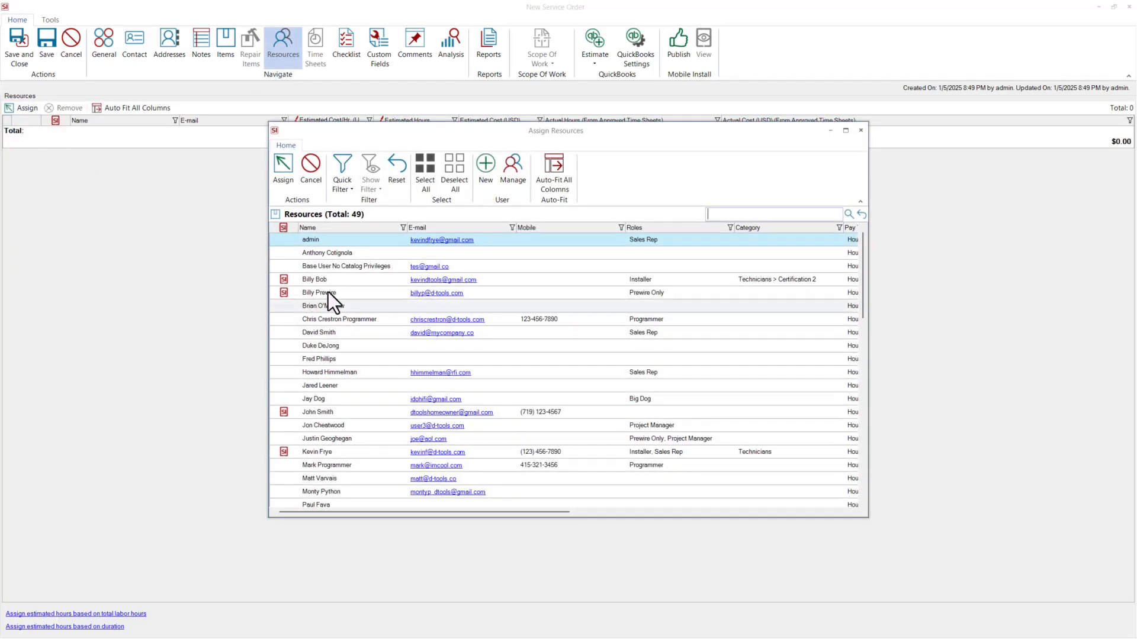
left_click(320, 359)
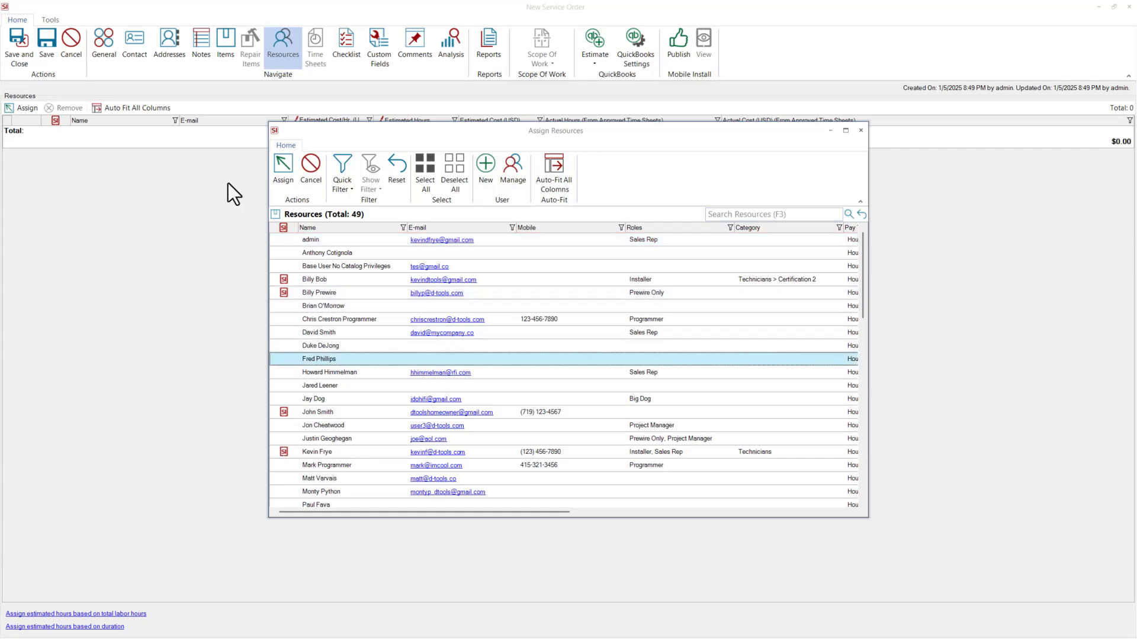
left_click(283, 174)
left_click(431, 133)
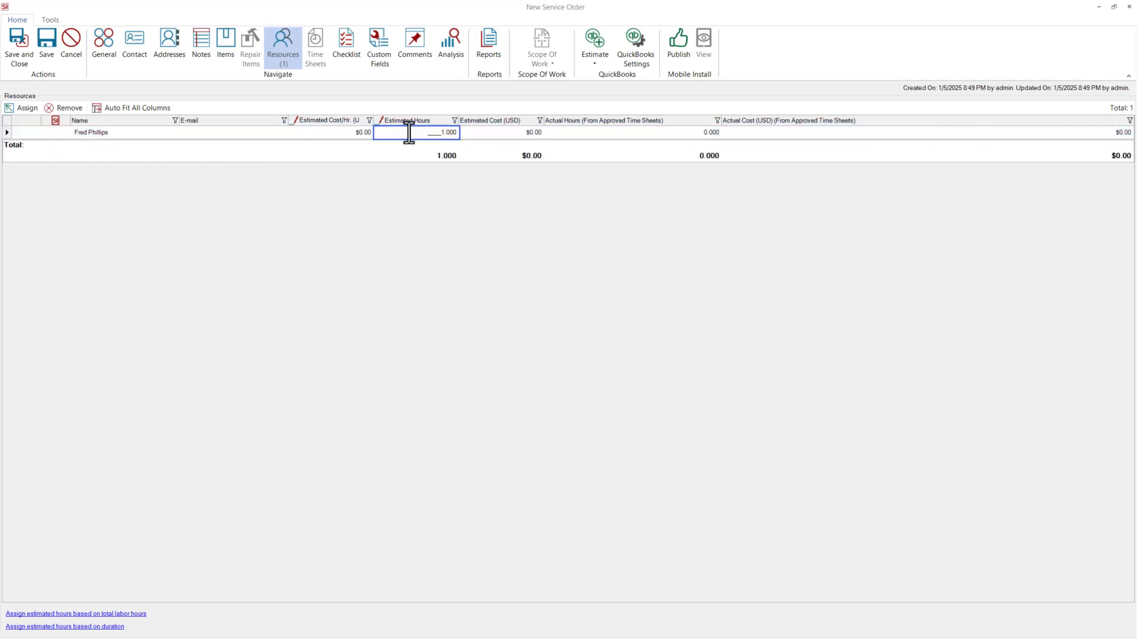
type("3")
Compute the order's end from the estimated resource hours, and save and close it without publishing to Mobile Install
left_click(102, 47)
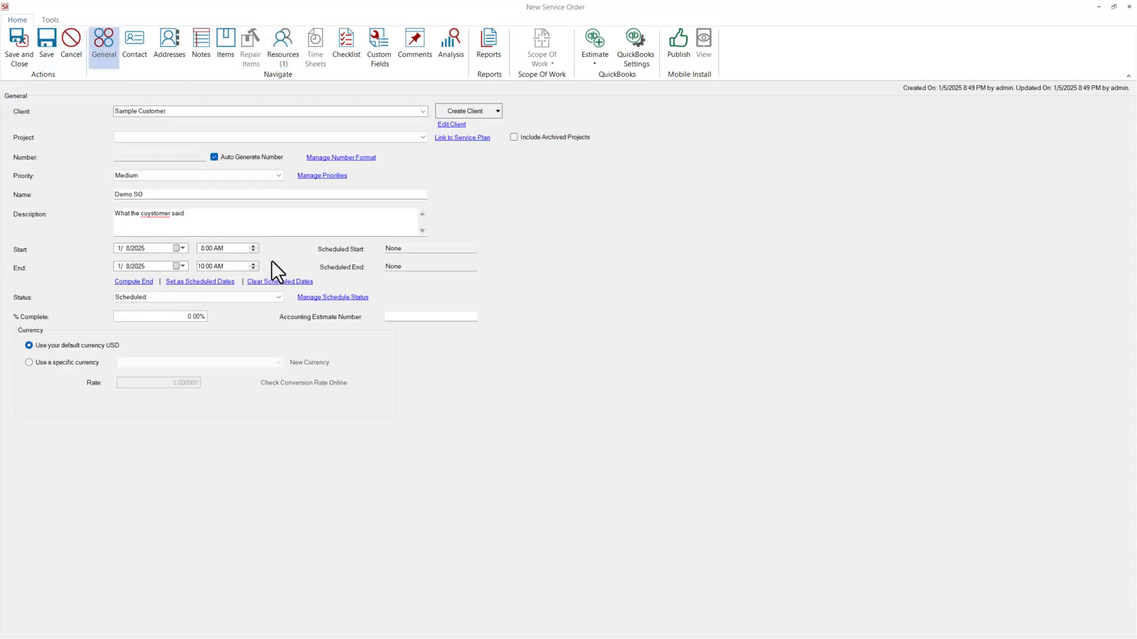
left_click(134, 282)
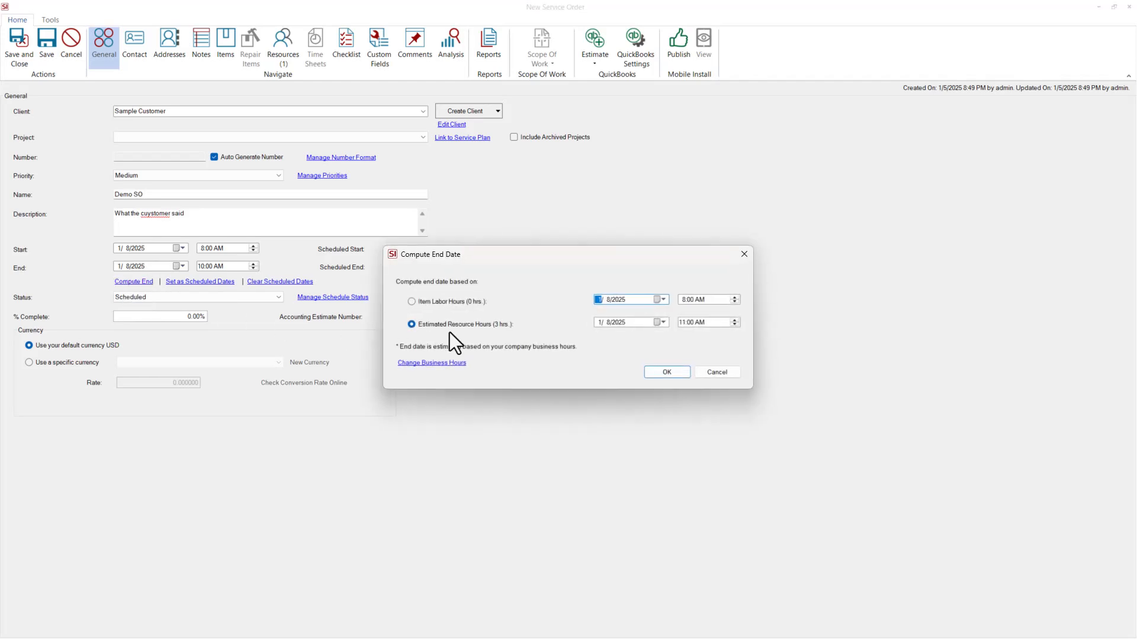
left_click(674, 374)
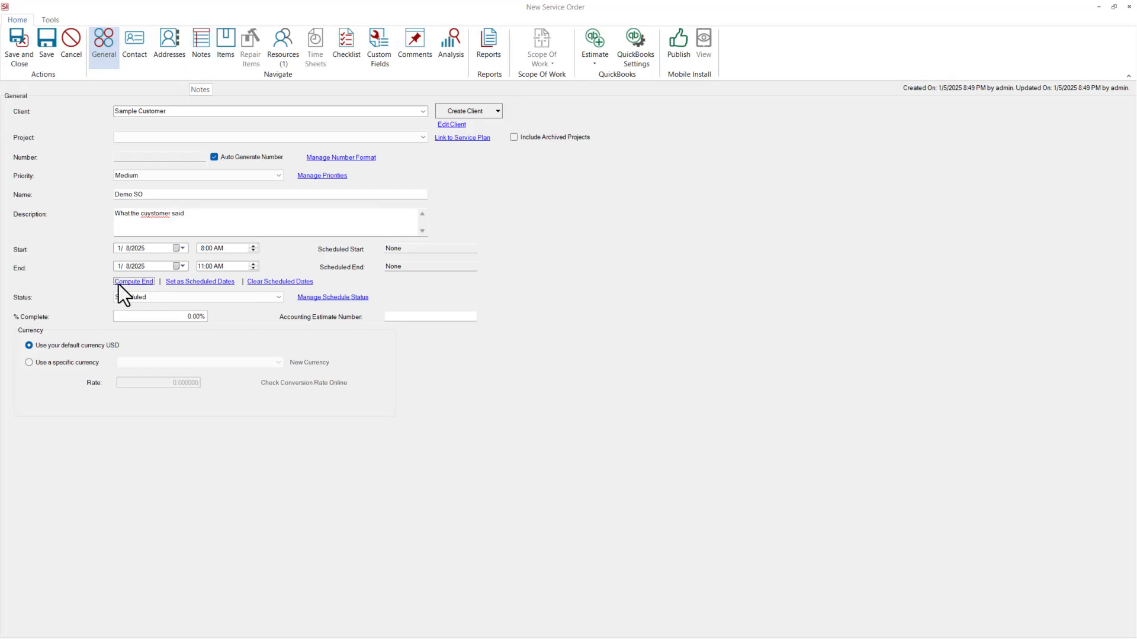
left_click(19, 49)
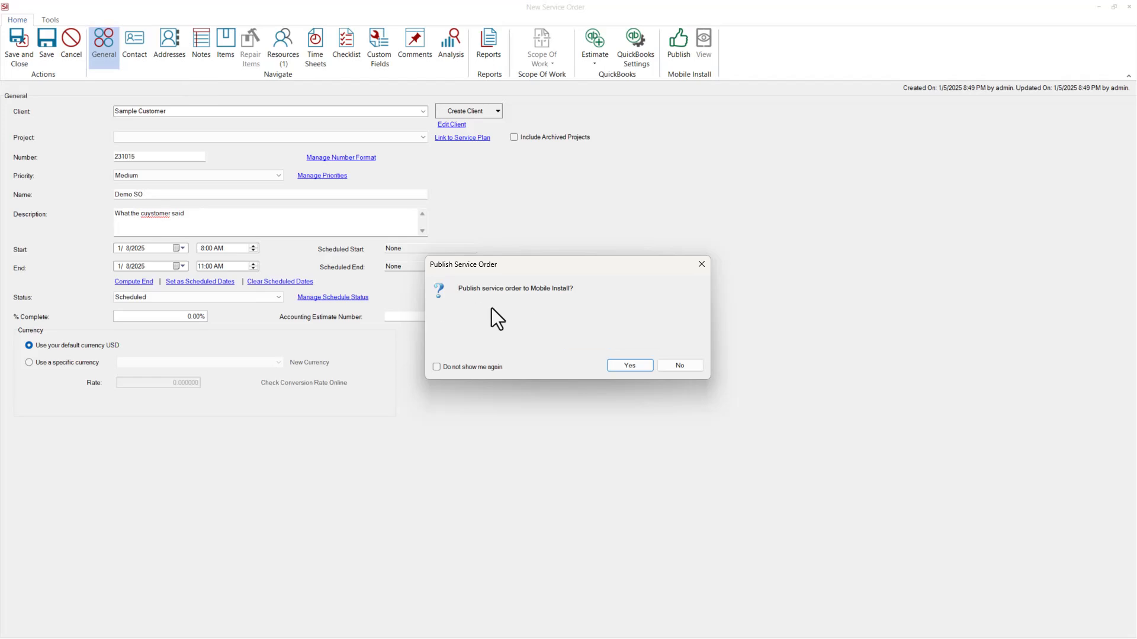
left_click(677, 367)
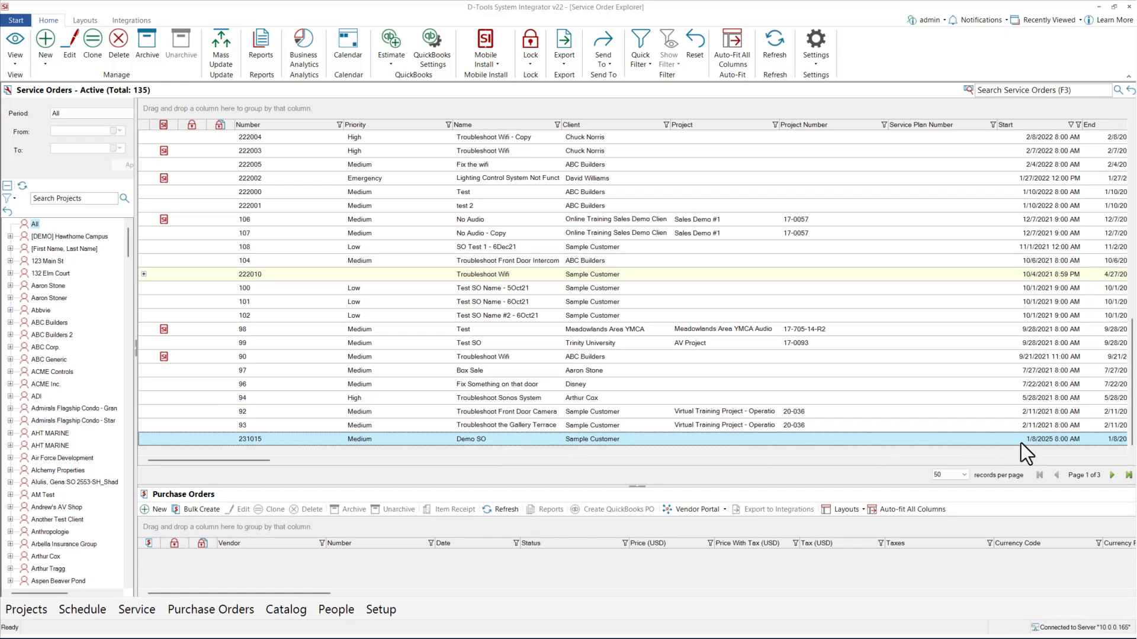
Open the Demo SO service order, set its times to 9:00 AM through 12:00 PM on 1/8/2025, and save and close it
double_click(378, 442)
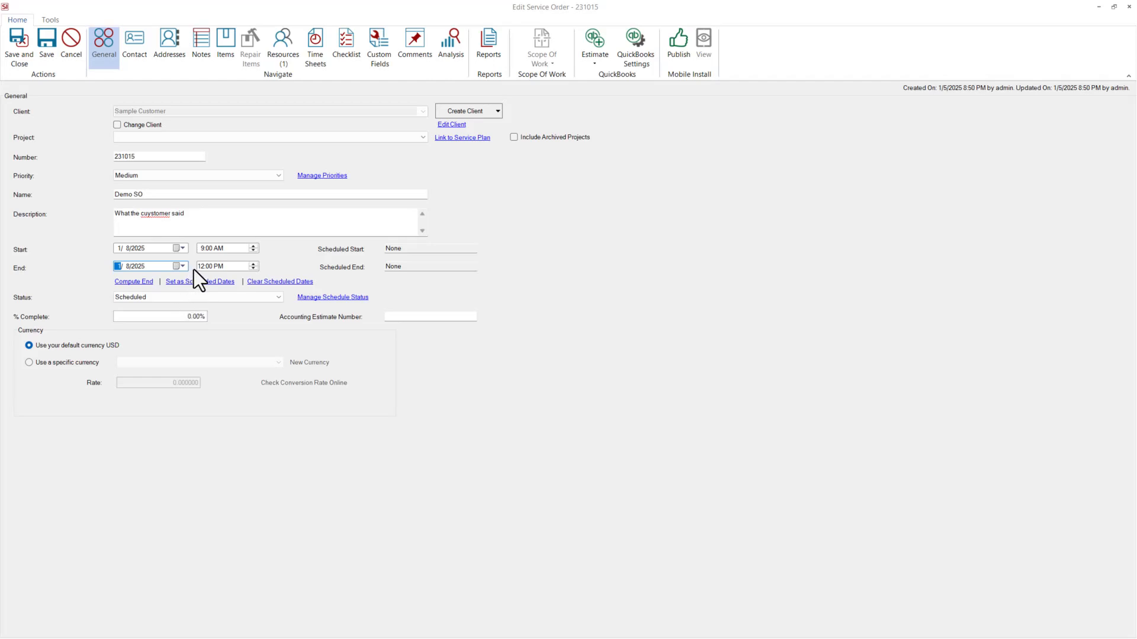
left_click(19, 48)
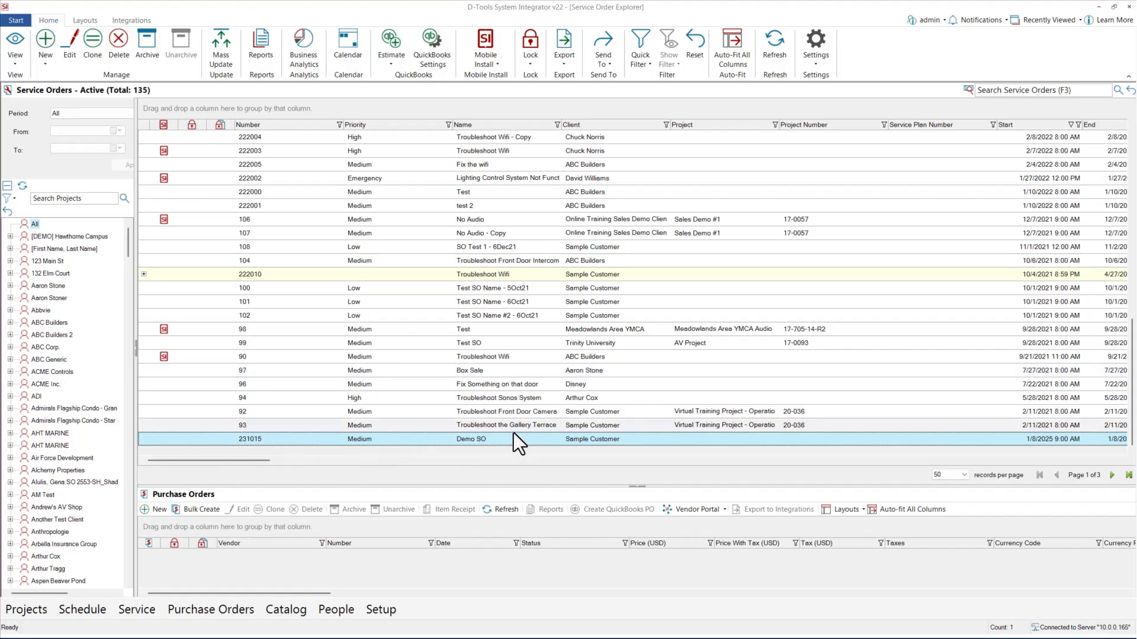
In the calendar, adjust the Demo SO appointment on Wednesday, January 8 to start at 9:30 AM and end at 12:30 PM
left_click(352, 47)
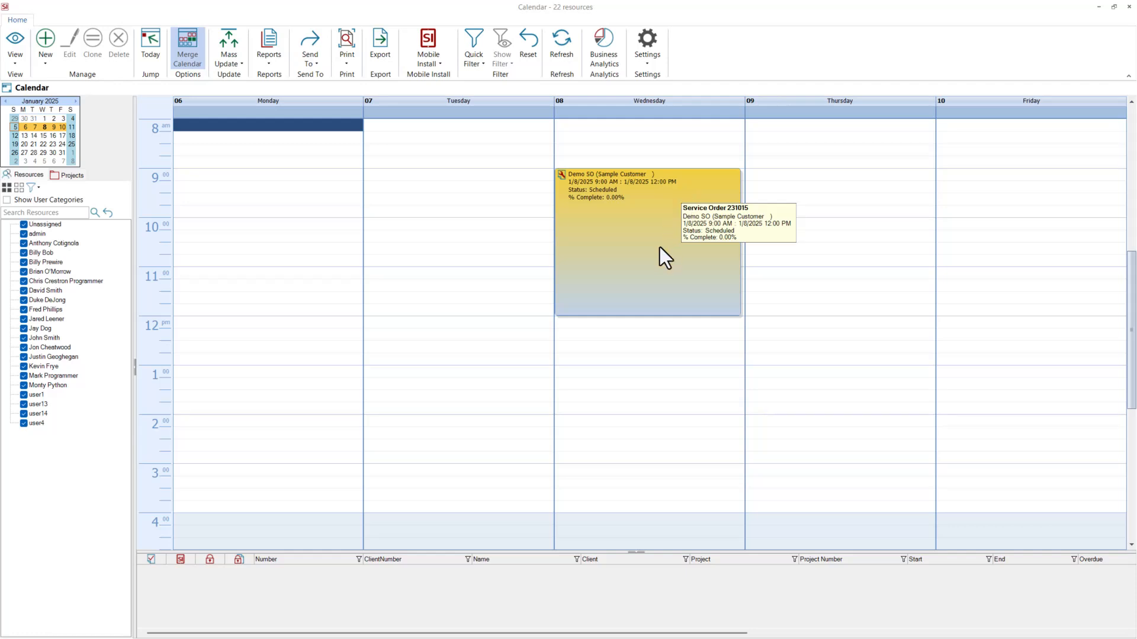
left_click(619, 238)
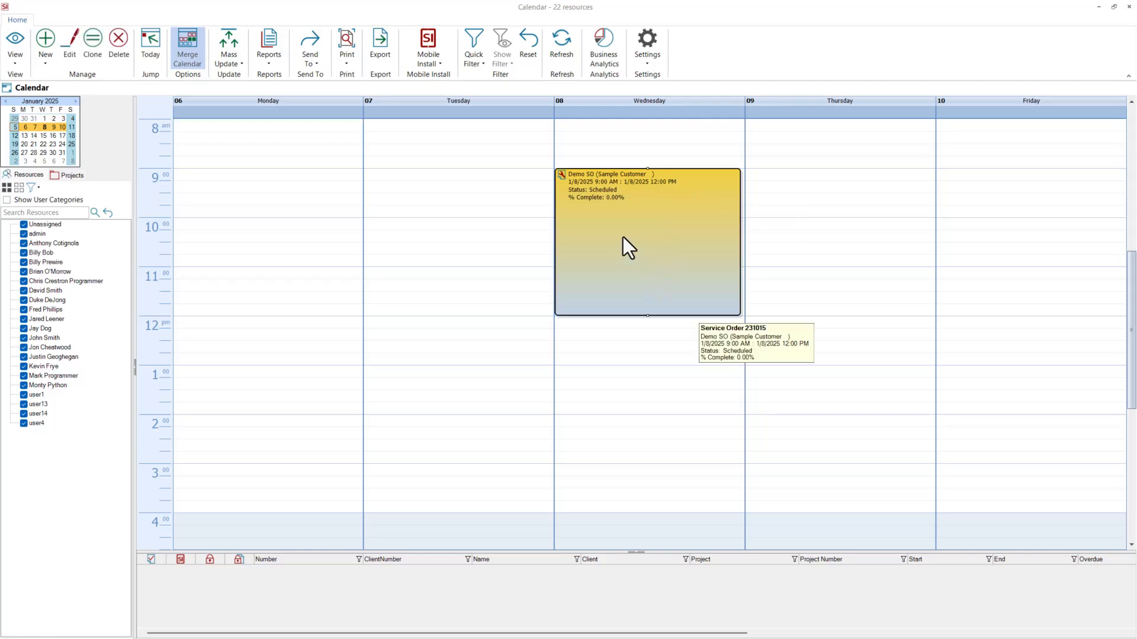
left_click(647, 169)
left_click_drag(647, 170, 642, 200)
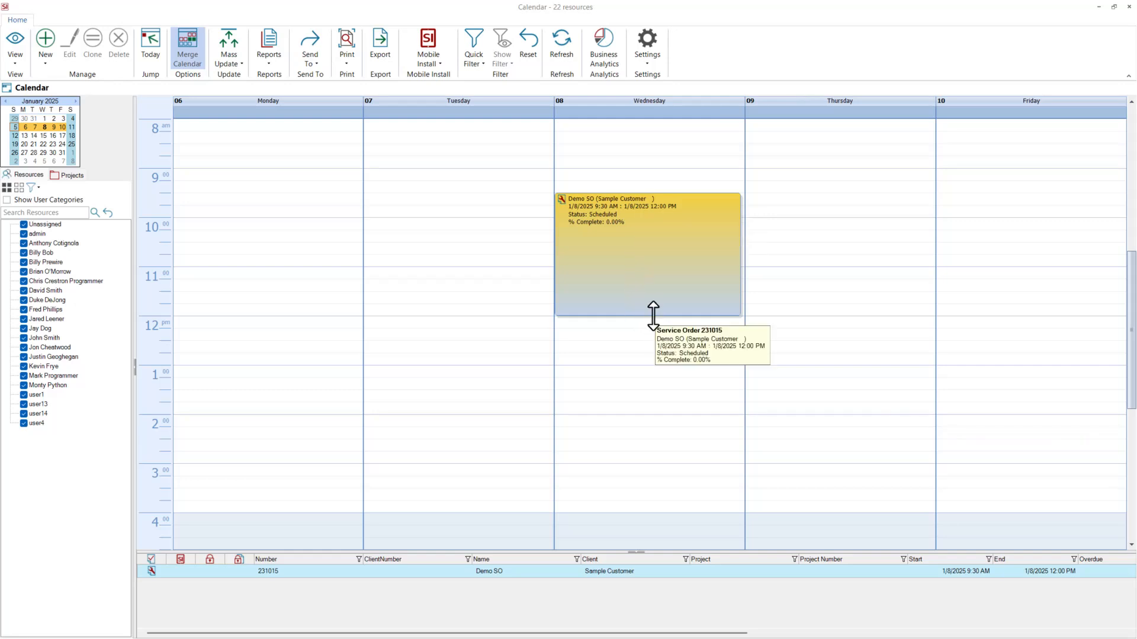
left_click_drag(652, 315, 650, 333)
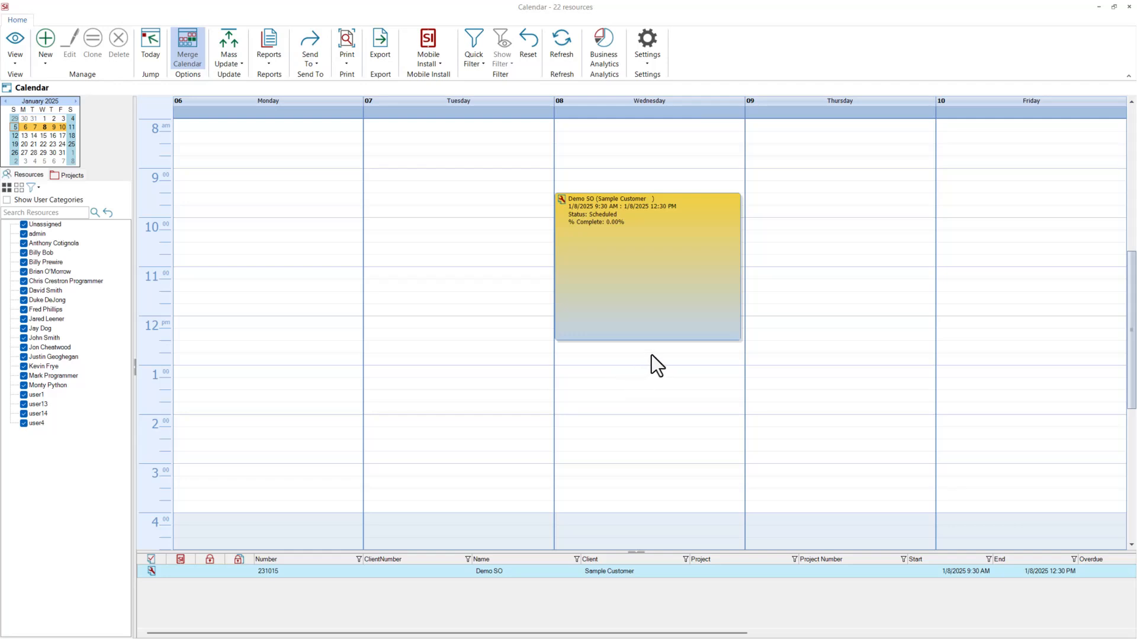
Open Demo SO from the calendar, run the standard Service Order report for it, and review the maximized report page
double_click(648, 265)
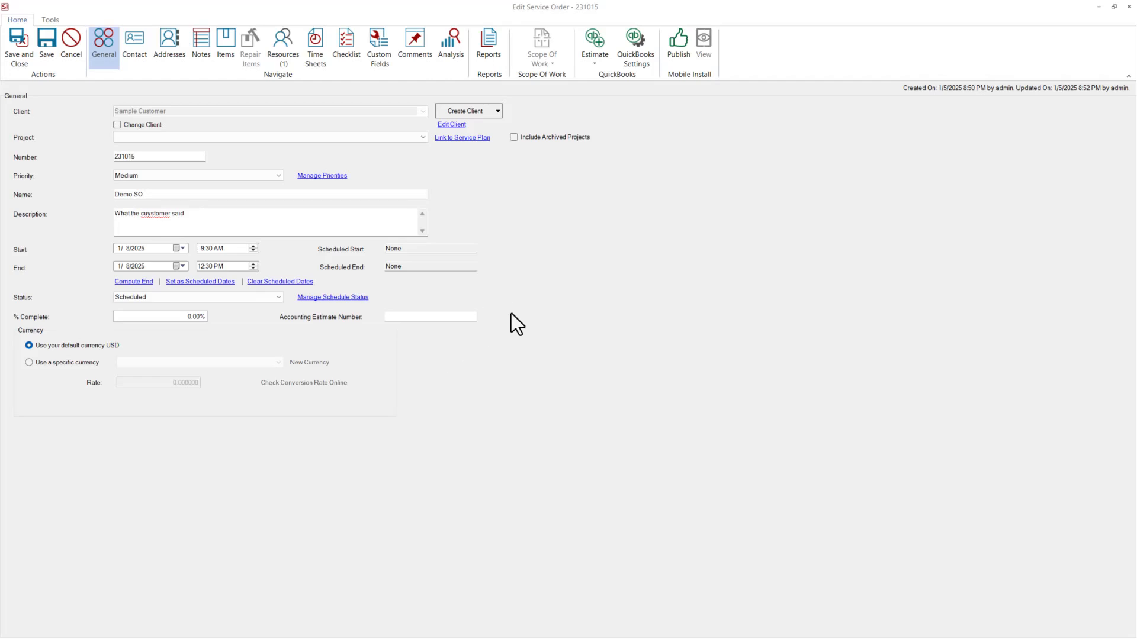
left_click(490, 54)
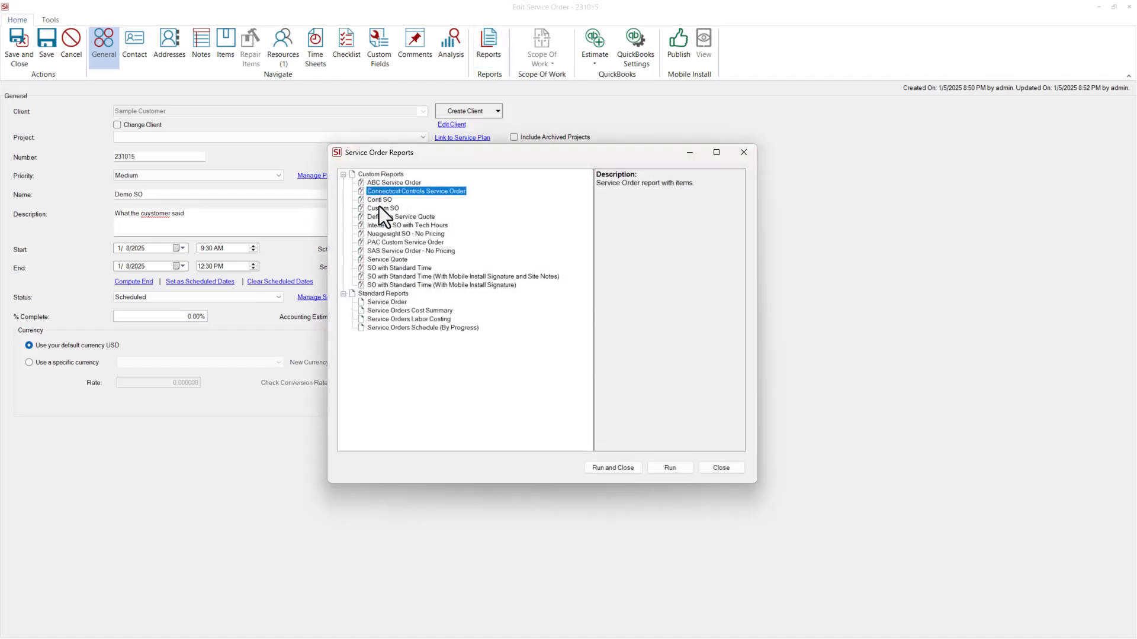
left_click(379, 303)
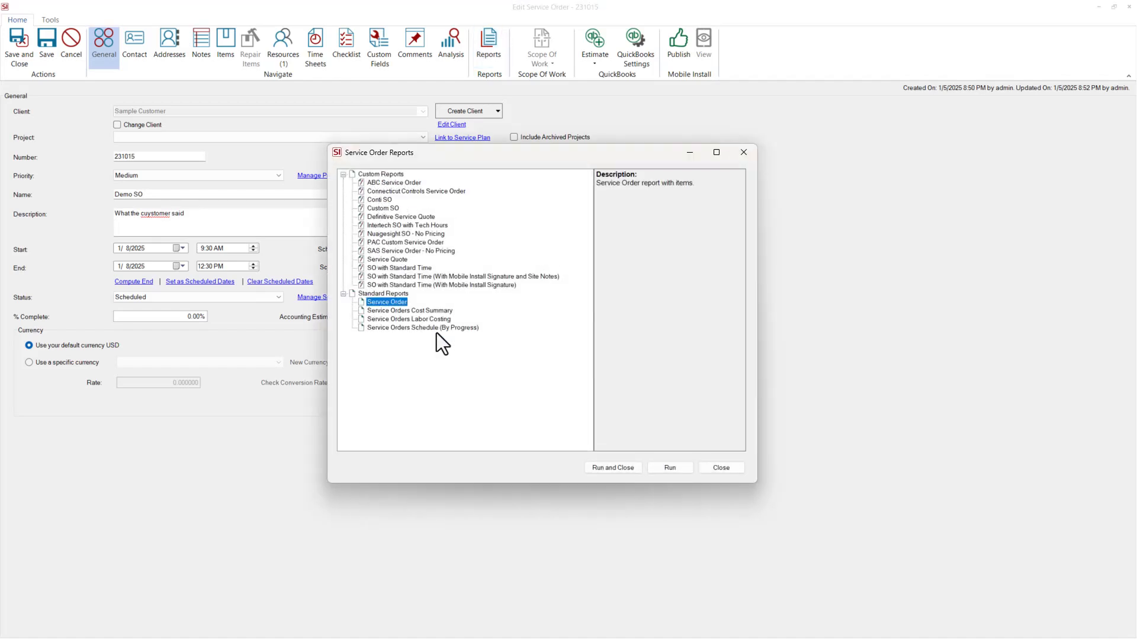
left_click(620, 465)
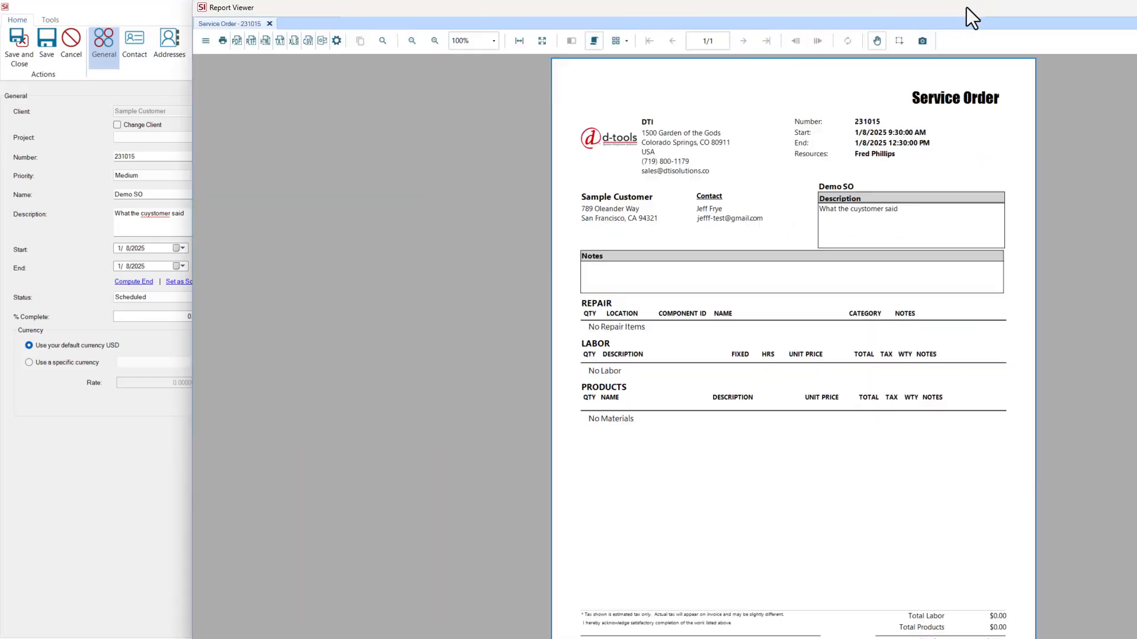
double_click(967, 7)
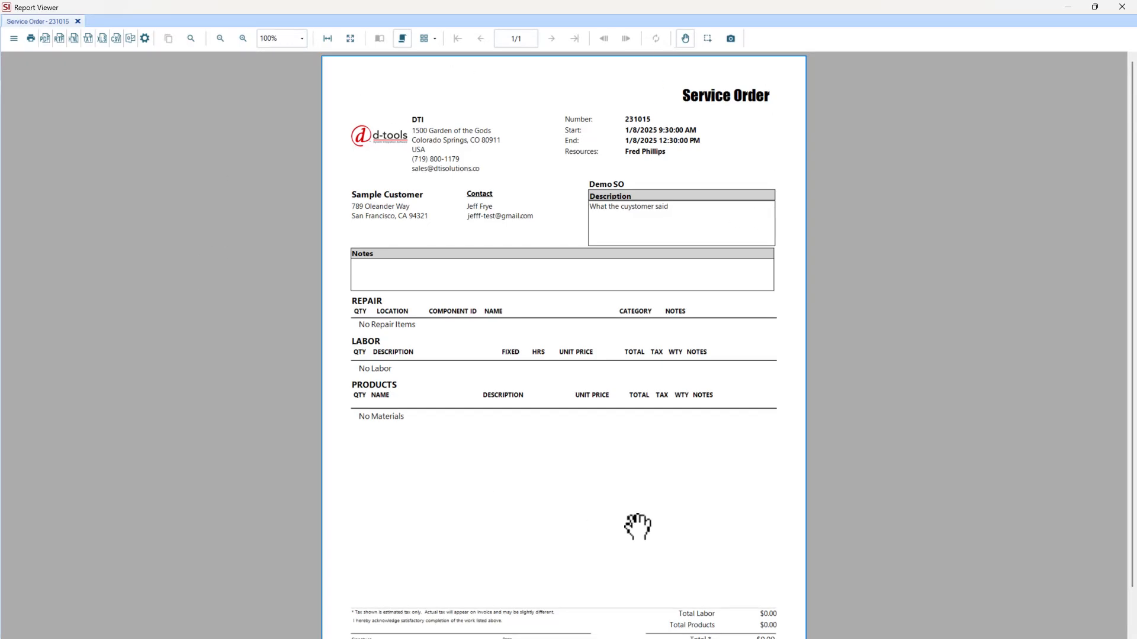
scroll(638, 518, "down", 1)
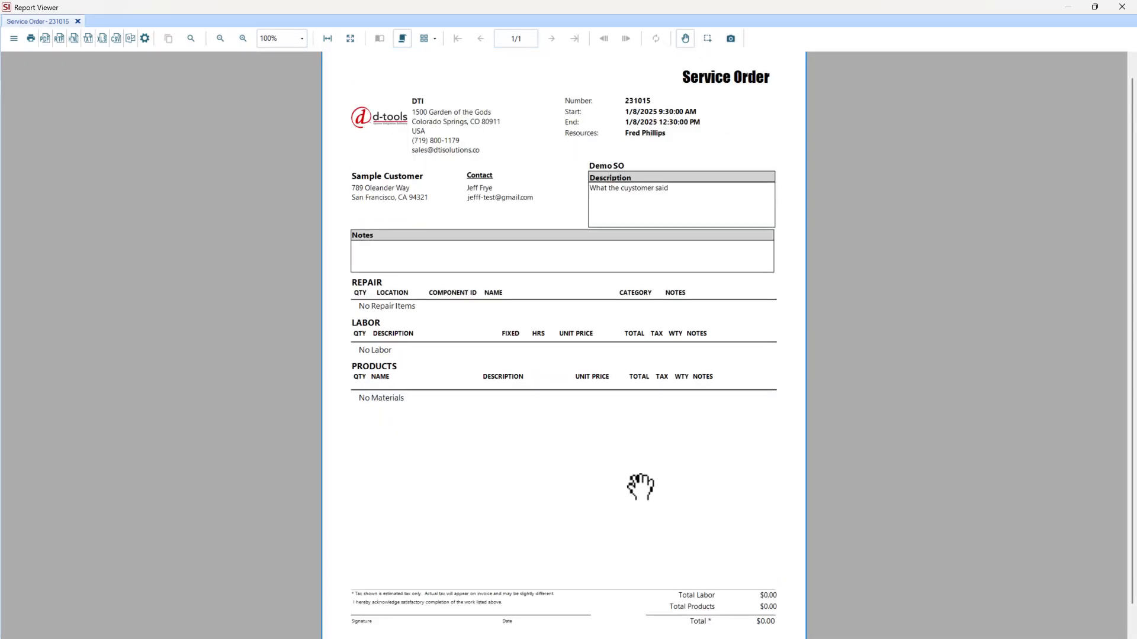
key("Escape")
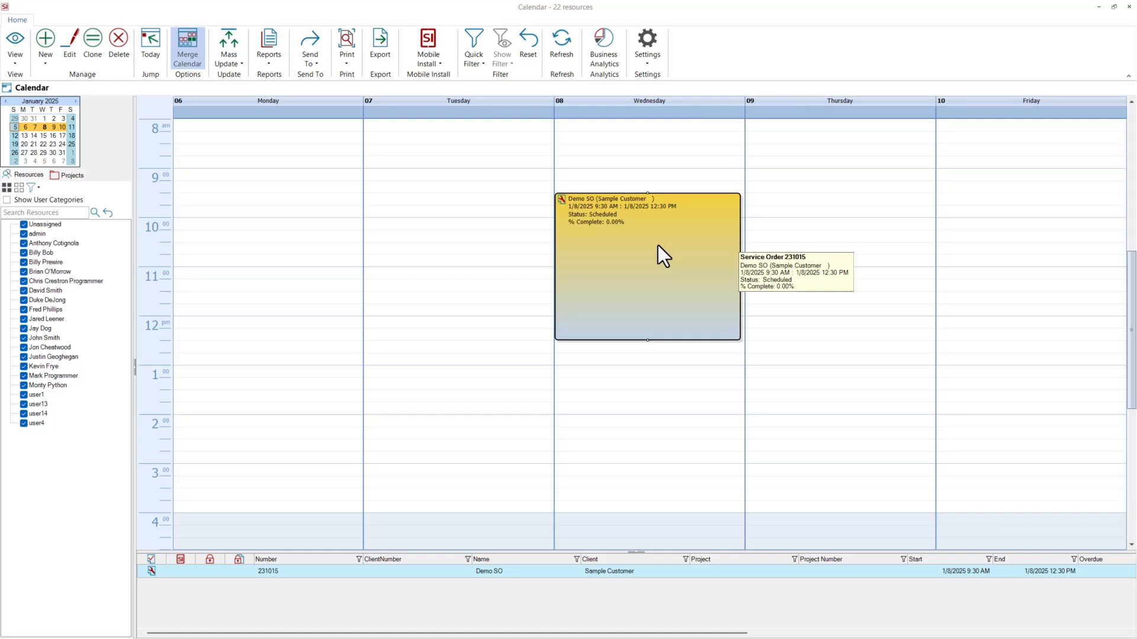
Reopen the Demo SO service order from the calendar and set its status to Completed
double_click(658, 245)
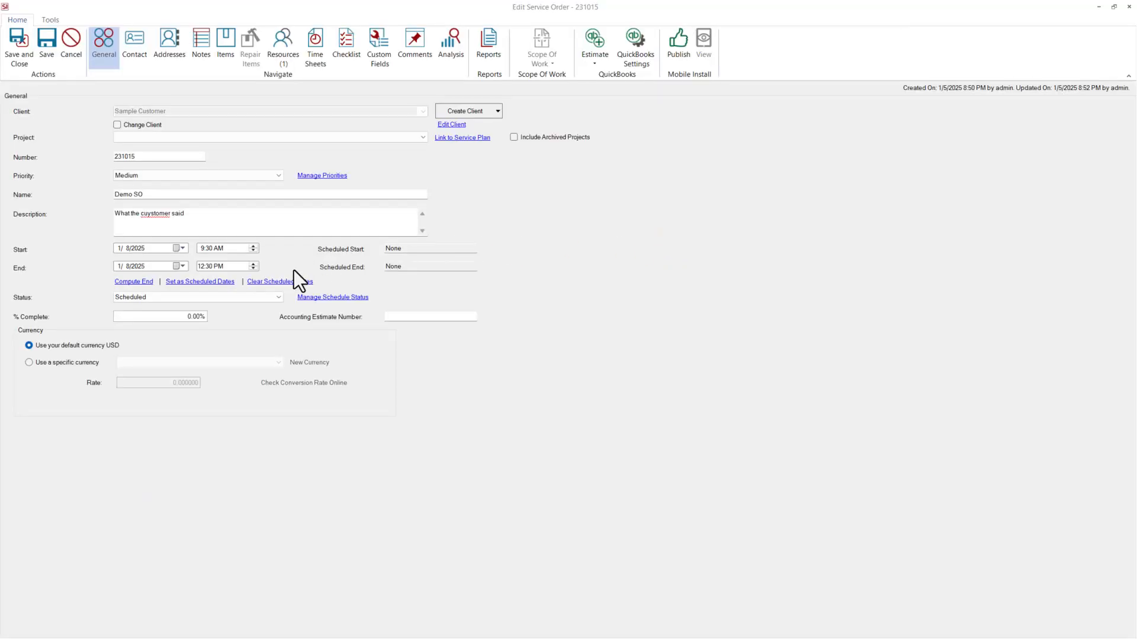
left_click(232, 299)
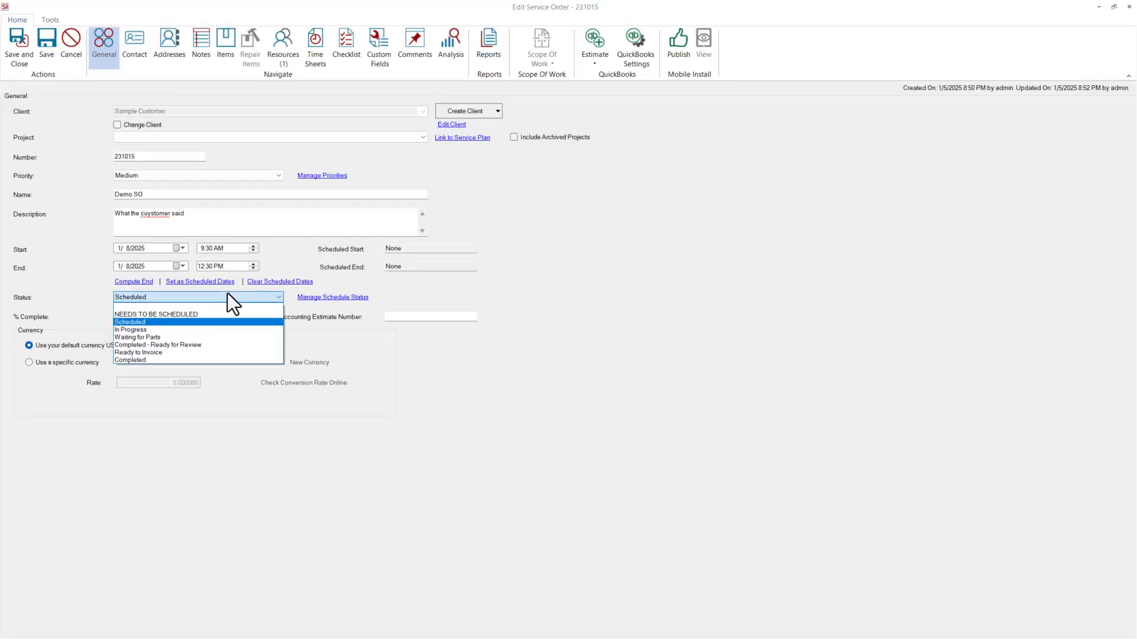
left_click(118, 360)
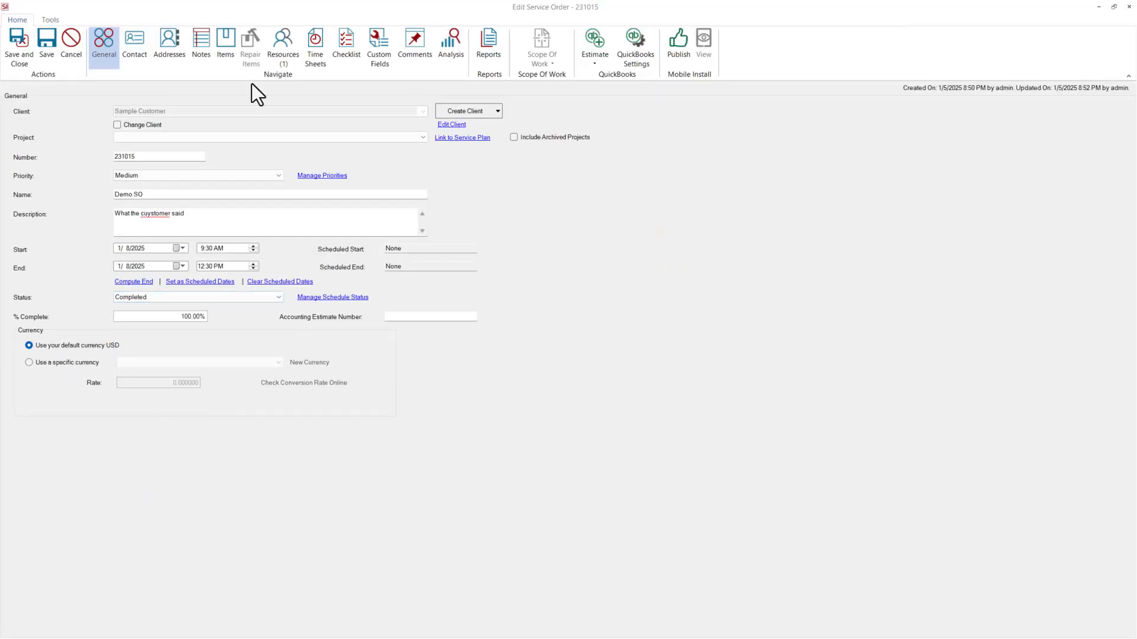